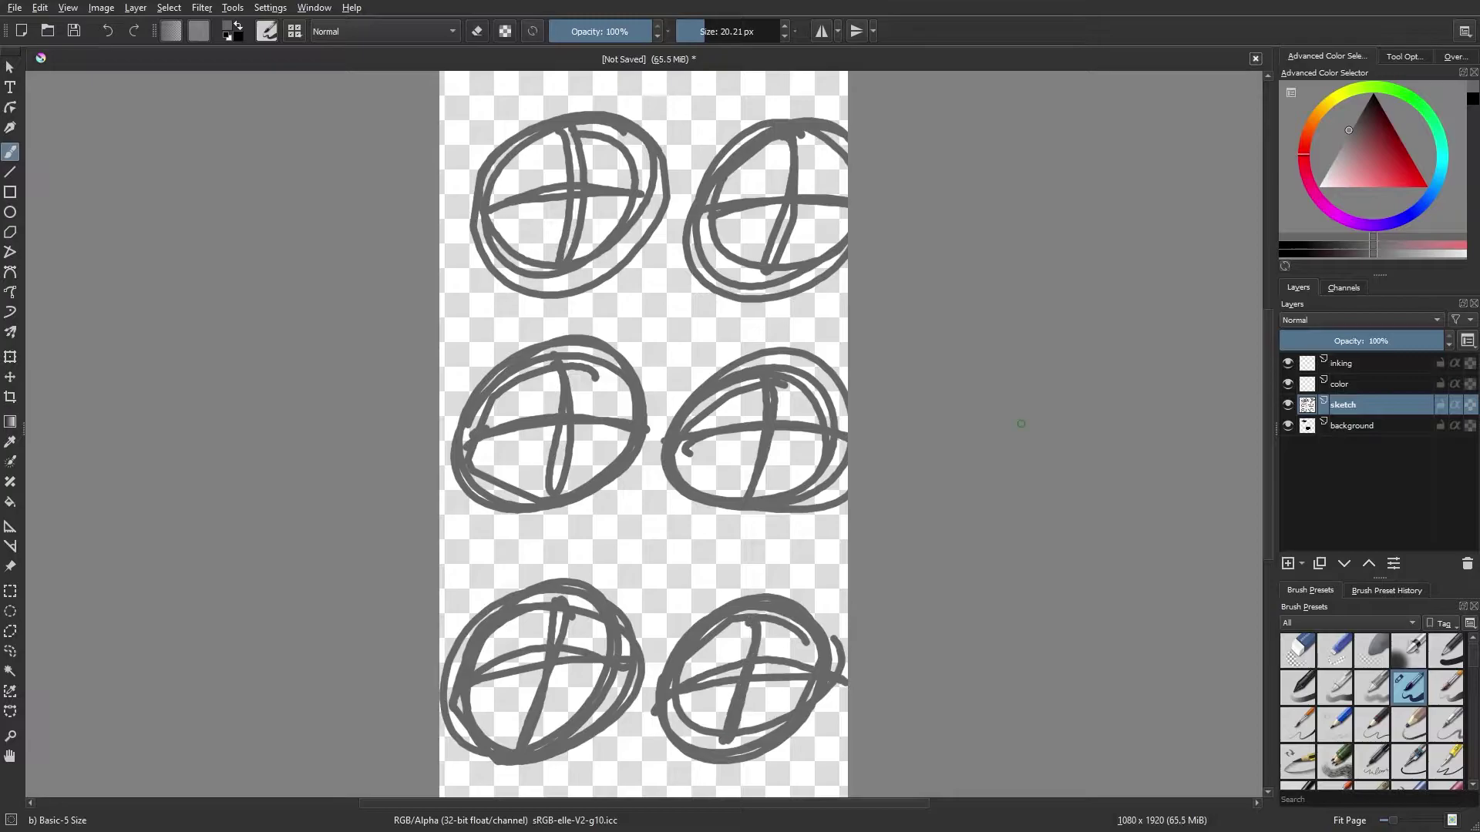
# Step: Sketch angular jaw outlines around the lower halves of all six circular heads
pyautogui.moveTo(664, 444); pyautogui.dragTo(844, 428)
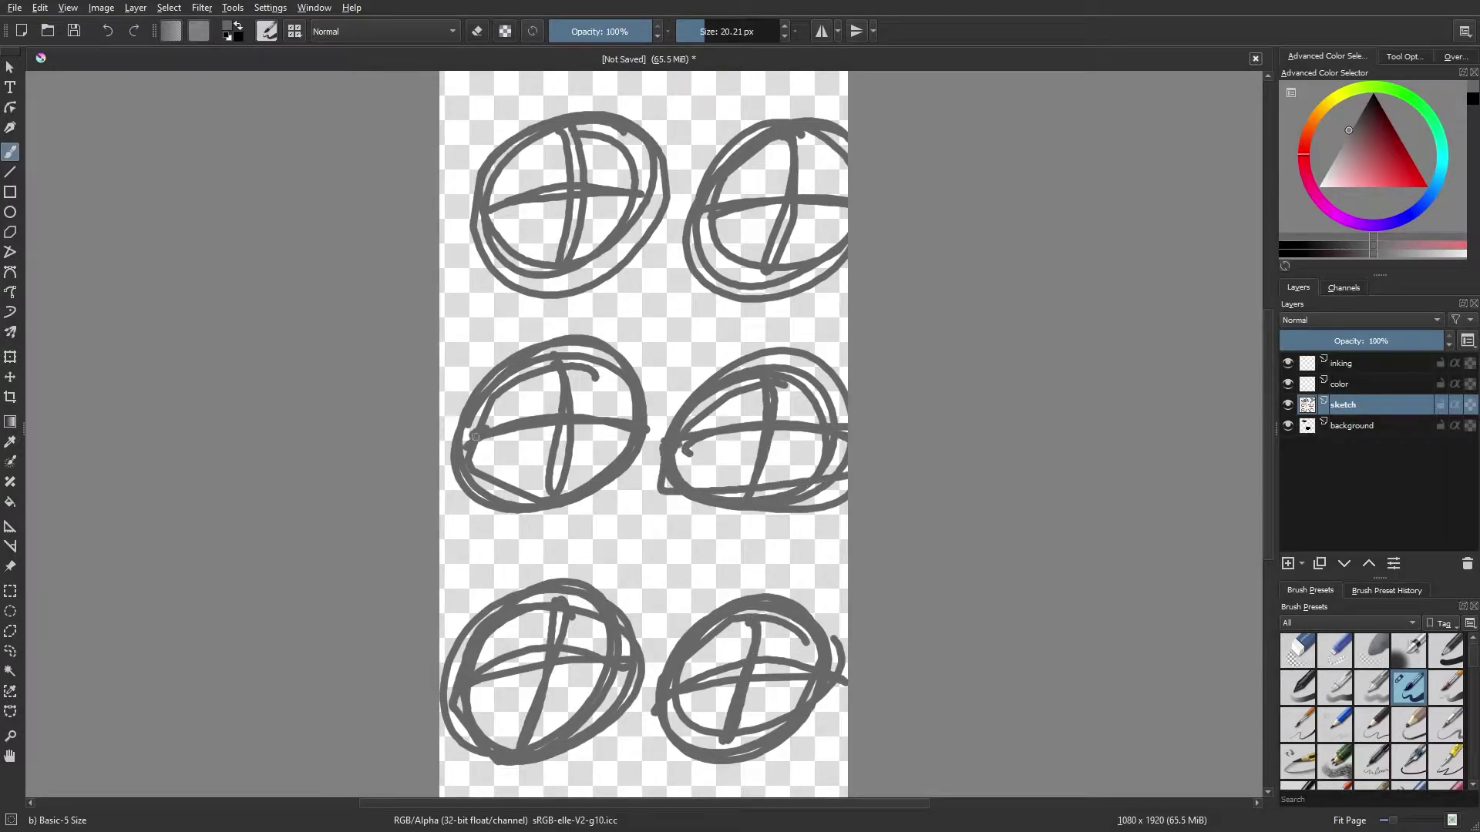
pyautogui.moveTo(466, 437); pyautogui.dragTo(628, 435)
pyautogui.moveTo(684, 207)
pyautogui.mouseDown()
pyautogui.moveTo(737, 286)
pyautogui.moveTo(844, 270)
pyautogui.mouseUp()
pyautogui.moveTo(471, 208)
pyautogui.mouseDown()
pyautogui.moveTo(626, 264)
pyautogui.moveTo(607, 203)
pyautogui.mouseUp()
pyautogui.moveTo(448, 690)
pyautogui.mouseDown()
pyautogui.moveTo(584, 677)
pyautogui.moveTo(781, 688)
pyautogui.mouseUp()
pyautogui.moveTo(529, 349)
pyautogui.mouseDown()
pyautogui.moveTo(500, 319)
pyautogui.moveTo(445, 437)
pyautogui.mouseUp()
pyautogui.hotkey('ctrl', 'z')
pyautogui.moveTo(583, 350); pyautogui.dragTo(645, 433)
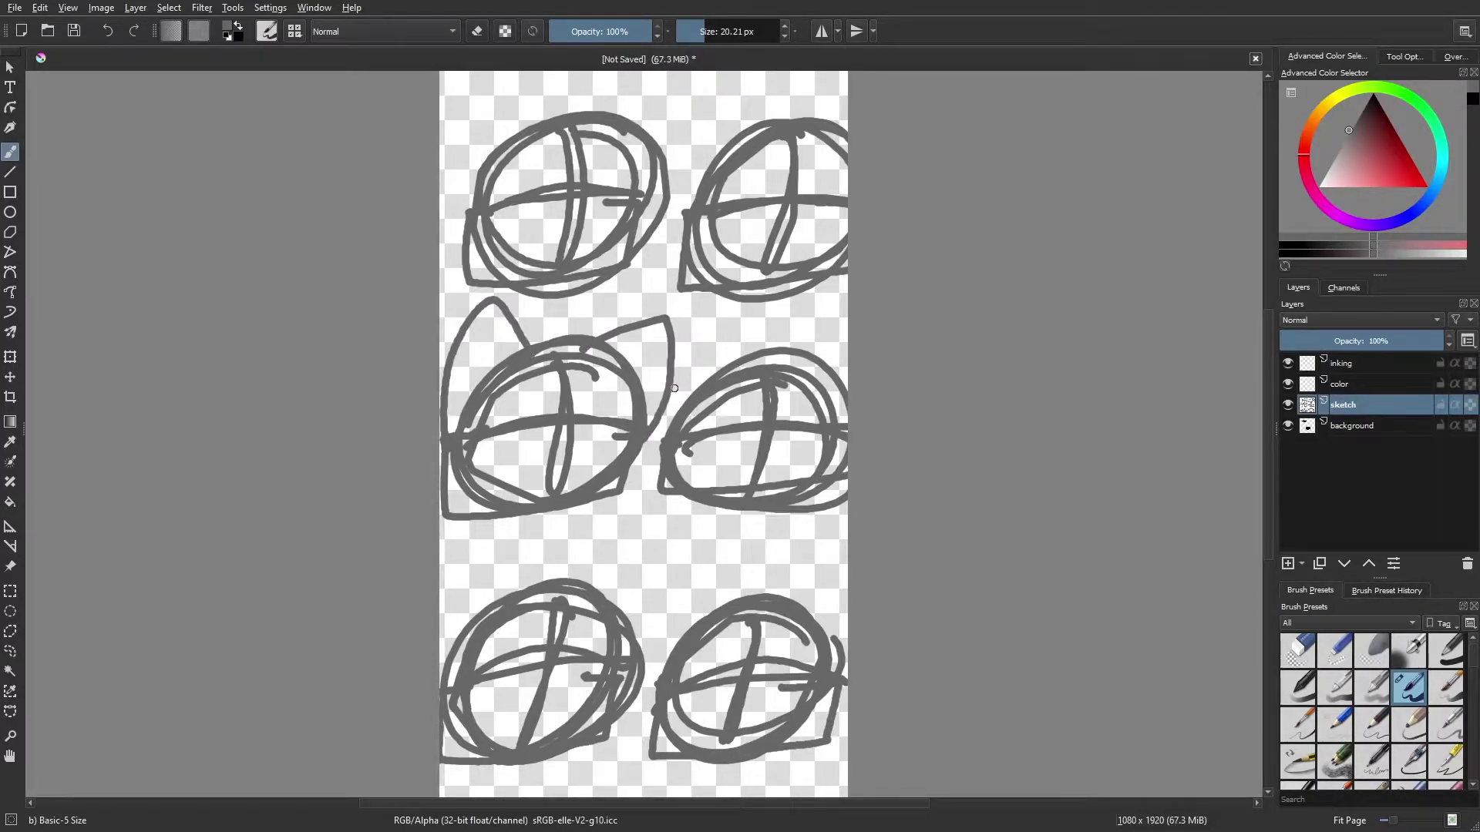
pyautogui.moveTo(788, 362)
pyautogui.mouseDown()
pyautogui.moveTo(847, 337)
pyautogui.moveTo(841, 422)
pyautogui.mouseUp()
pyautogui.moveTo(765, 360); pyautogui.dragTo(676, 413)
pyautogui.hotkey('ctrl', 'z')
pyautogui.hotkey('ctrl', 'z')
pyautogui.hotkey('ctrl', 'z')
pyautogui.hotkey('ctrl', 'z')
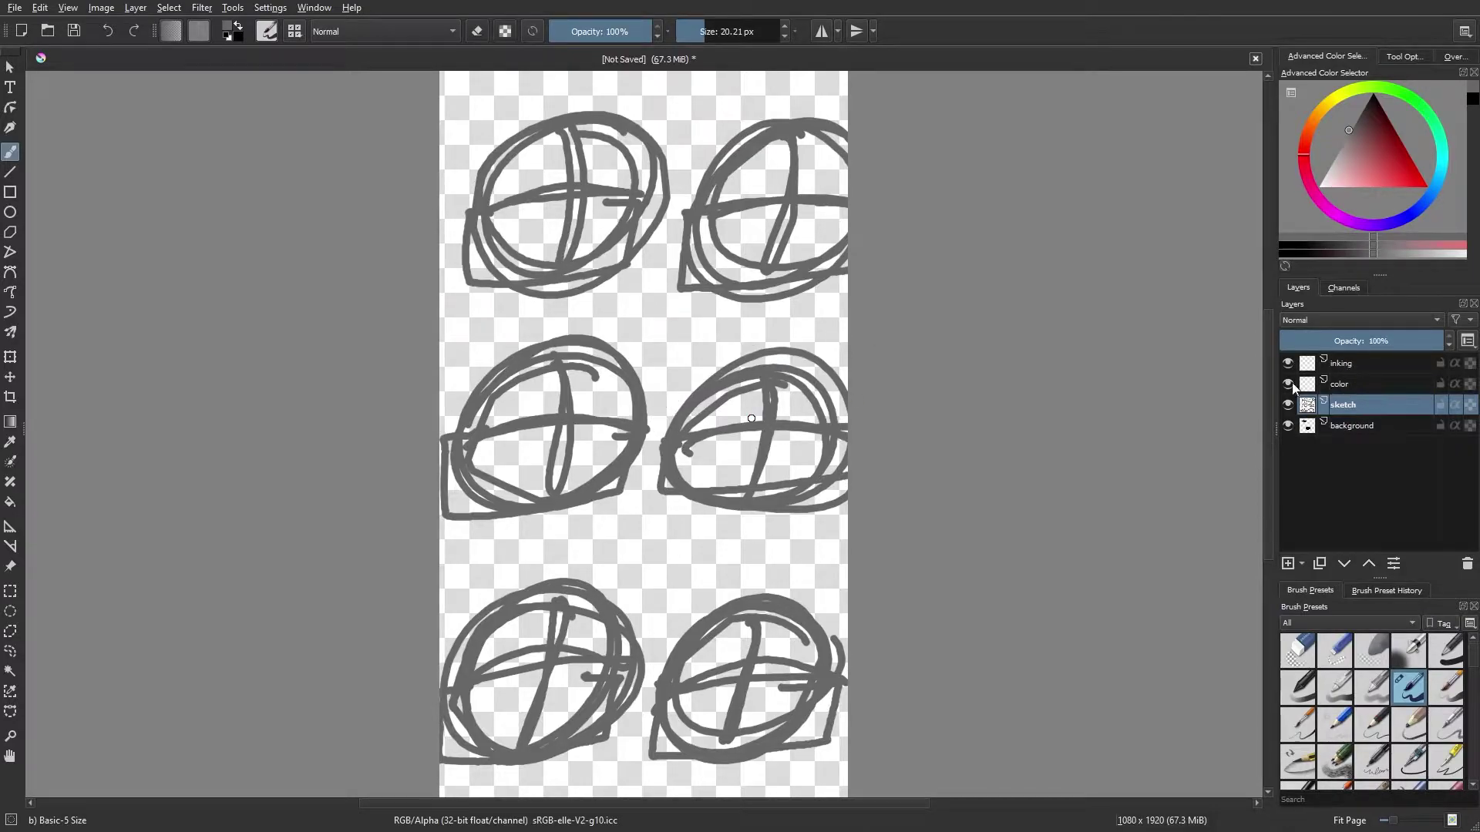
pyautogui.moveTo(785, 369)
pyautogui.mouseDown()
pyautogui.moveTo(852, 421)
pyautogui.moveTo(708, 327)
pyautogui.moveTo(847, 333)
pyautogui.mouseUp()
pyautogui.moveTo(759, 366)
pyautogui.mouseDown()
pyautogui.moveTo(706, 324)
pyautogui.moveTo(669, 424)
pyautogui.mouseUp()
pyautogui.hotkey('ctrl', 'z')
pyautogui.hotkey('ctrl', 'z')
# Step: Sketch pointed ears on the two top heads and the middle-left head
pyautogui.moveTo(848, 102)
pyautogui.mouseDown()
pyautogui.moveTo(726, 83)
pyautogui.moveTo(692, 202)
pyautogui.mouseUp()
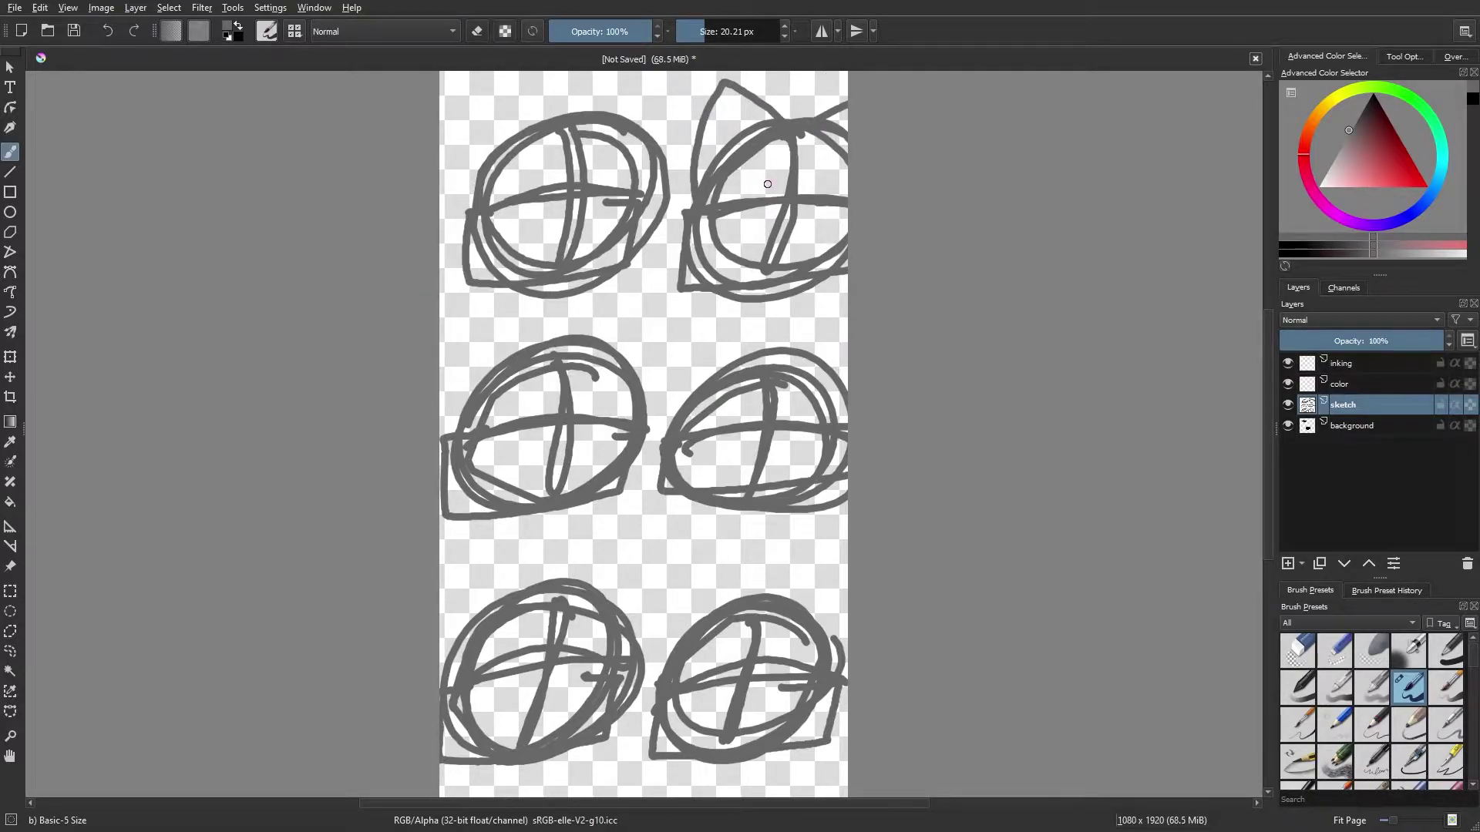
pyautogui.moveTo(543, 119)
pyautogui.mouseDown()
pyautogui.moveTo(501, 73)
pyautogui.moveTo(460, 208)
pyautogui.mouseUp()
pyautogui.moveTo(609, 115)
pyautogui.mouseDown()
pyautogui.moveTo(678, 77)
pyautogui.moveTo(667, 170)
pyautogui.mouseUp()
pyautogui.moveTo(536, 351); pyautogui.dragTo(460, 412)
pyautogui.moveTo(586, 353)
pyautogui.mouseDown()
pyautogui.moveTo(658, 329)
pyautogui.moveTo(663, 420)
pyautogui.mouseUp()
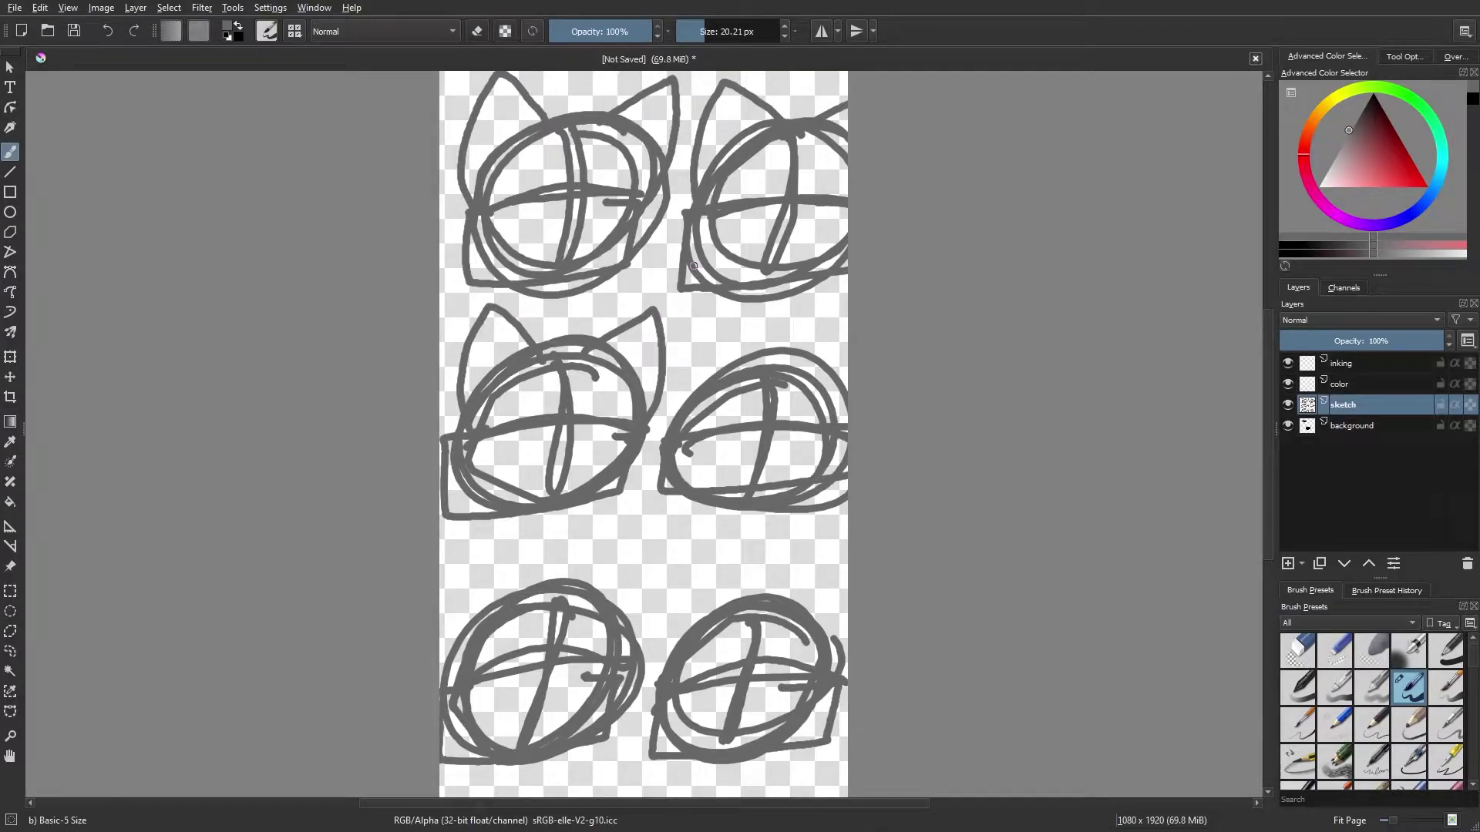
# Step: Sketch pointed ears on the middle-right head and both bottom heads
pyautogui.moveTo(535, 593)
pyautogui.mouseDown()
pyautogui.moveTo(449, 676)
pyautogui.moveTo(636, 617)
pyautogui.moveTo(624, 655)
pyautogui.moveTo(637, 550)
pyautogui.moveTo(623, 668)
pyautogui.mouseUp()
pyautogui.hotkey('ctrl', 'z')
pyautogui.hotkey('ctrl', 'z')
pyautogui.hotkey('ctrl', 'z')
pyautogui.moveTo(742, 366)
pyautogui.mouseDown()
pyautogui.moveTo(683, 315)
pyautogui.moveTo(677, 426)
pyautogui.mouseUp()
pyautogui.moveTo(792, 369); pyautogui.dragTo(839, 420)
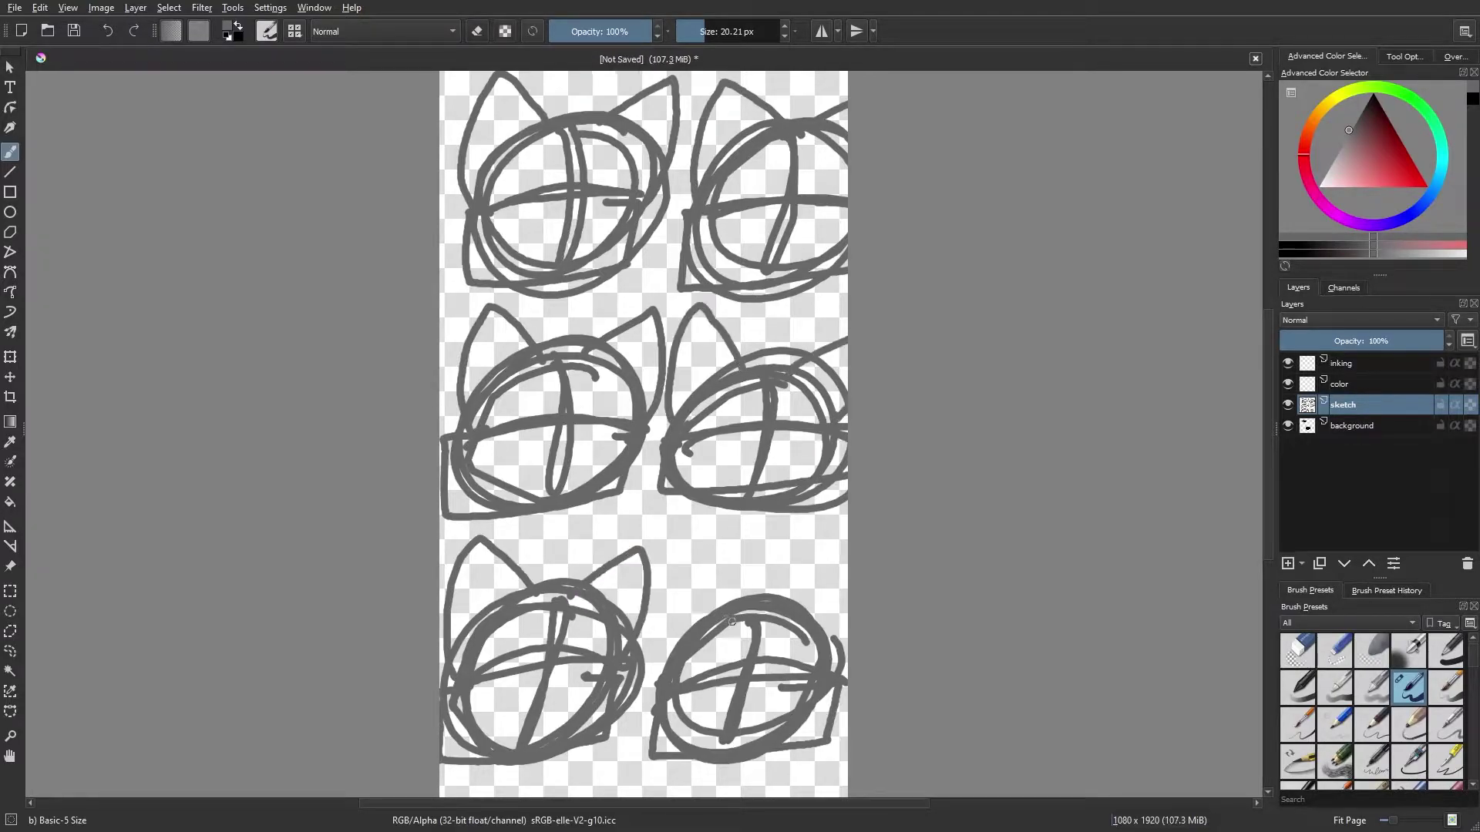
pyautogui.moveTo(726, 605); pyautogui.dragTo(658, 674)
pyautogui.moveTo(791, 594); pyautogui.dragTo(840, 649)
# Step: Block in a boxy hair tuft at the top of the forehead on all six heads
pyautogui.moveTo(731, 590)
pyautogui.mouseDown()
pyautogui.moveTo(726, 626)
pyautogui.moveTo(780, 635)
pyautogui.mouseUp()
pyautogui.moveTo(726, 626); pyautogui.dragTo(780, 635)
pyautogui.moveTo(746, 350); pyautogui.dragTo(736, 396)
pyautogui.moveTo(736, 396); pyautogui.dragTo(801, 396)
pyautogui.moveTo(744, 340); pyautogui.dragTo(802, 393)
pyautogui.moveTo(546, 339); pyautogui.dragTo(574, 389)
pyautogui.moveTo(524, 628)
pyautogui.mouseDown()
pyautogui.moveTo(578, 626)
pyautogui.moveTo(544, 577)
pyautogui.mouseUp()
pyautogui.moveTo(774, 162); pyautogui.dragTo(836, 99)
pyautogui.moveTo(545, 158)
pyautogui.mouseDown()
pyautogui.moveTo(545, 102)
pyautogui.moveTo(617, 142)
pyautogui.mouseUp()
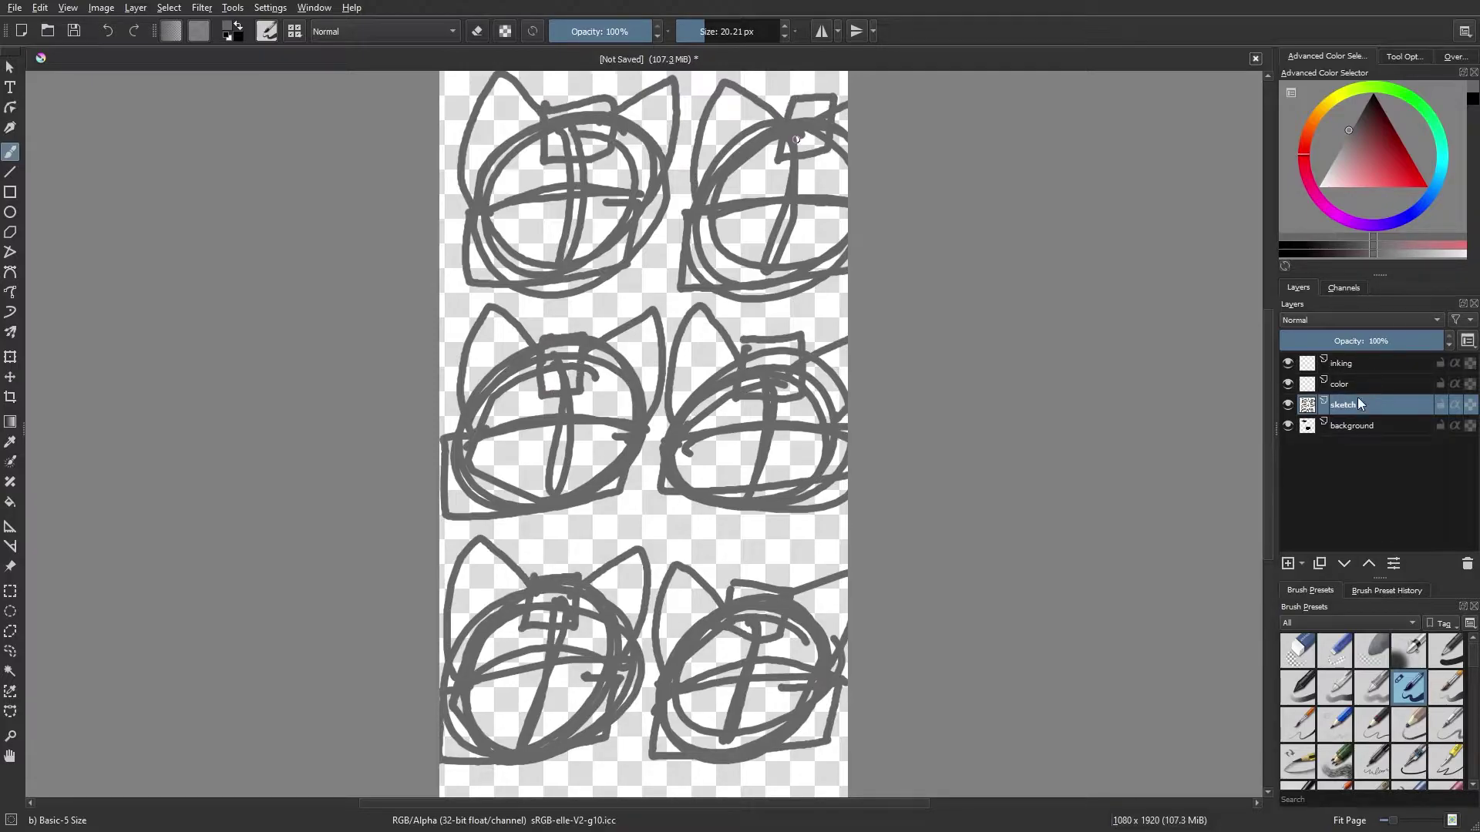
# Step: On the inking layer, ink the top-left head's muzzle in black with furry cheeks, a nose and a smile
pyautogui.click(1349, 363)
pyautogui.rightClick(812, 329)
pyautogui.click(584, 144)
pyautogui.moveTo(610, 206)
pyautogui.mouseDown()
pyautogui.moveTo(648, 225)
pyautogui.moveTo(603, 278)
pyautogui.moveTo(476, 306)
pyautogui.moveTo(643, 193)
pyautogui.moveTo(628, 256)
pyautogui.moveTo(520, 276)
pyautogui.moveTo(471, 255)
pyautogui.moveTo(471, 215)
pyautogui.moveTo(601, 207)
pyautogui.moveTo(569, 226)
pyautogui.moveTo(584, 240)
pyautogui.mouseUp()
pyautogui.hotkey('ctrl', 'z')
pyautogui.hotkey('ctrl', 'z')
pyautogui.hotkey('ctrl', 'z')
pyautogui.hotkey('ctrl', 'z')
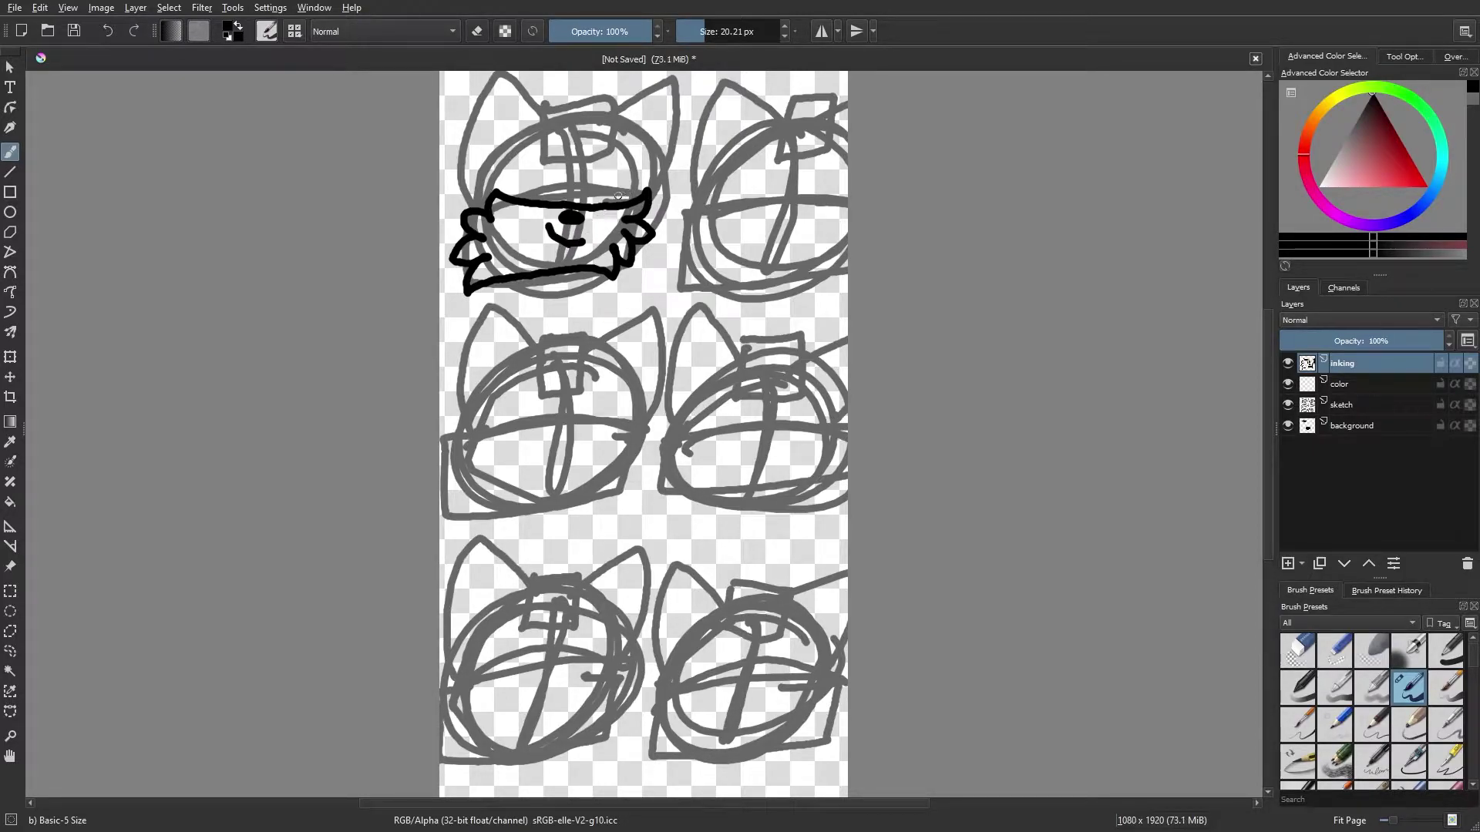
# Step: Ink the top-left head's ears with inner-ear lines and its arched eye outlines
pyautogui.moveTo(544, 113)
pyautogui.mouseDown()
pyautogui.moveTo(472, 176)
pyautogui.moveTo(482, 210)
pyautogui.mouseUp()
pyautogui.moveTo(612, 121)
pyautogui.mouseDown()
pyautogui.moveTo(676, 113)
pyautogui.moveTo(658, 181)
pyautogui.moveTo(639, 129)
pyautogui.mouseUp()
pyautogui.moveTo(504, 146)
pyautogui.mouseDown()
pyautogui.moveTo(514, 100)
pyautogui.moveTo(506, 140)
pyautogui.moveTo(600, 95)
pyautogui.moveTo(572, 121)
pyautogui.moveTo(603, 133)
pyautogui.moveTo(589, 163)
pyautogui.mouseUp()
pyautogui.moveTo(506, 193)
pyautogui.mouseDown()
pyautogui.moveTo(530, 160)
pyautogui.moveTo(592, 185)
pyautogui.moveTo(647, 143)
pyautogui.moveTo(585, 180)
pyautogui.moveTo(600, 160)
pyautogui.moveTo(588, 202)
pyautogui.mouseUp()
pyautogui.hotkey('ctrl', 'z')
pyautogui.hotkey('ctrl', 'z')
pyautogui.hotkey('ctrl', 'z')
# Step: Ink the hair strands falling over the top-left head's forehead
pyautogui.moveTo(547, 134)
pyautogui.mouseDown()
pyautogui.moveTo(614, 143)
pyautogui.moveTo(641, 128)
pyautogui.moveTo(547, 133)
pyautogui.moveTo(615, 138)
pyautogui.moveTo(667, 118)
pyautogui.moveTo(610, 150)
pyautogui.moveTo(566, 150)
pyautogui.mouseUp()
pyautogui.hotkey('ctrl', 'z')
pyautogui.hotkey('ctrl', 'z')
pyautogui.hotkey('ctrl', 'z')
pyautogui.moveTo(601, 149); pyautogui.dragTo(614, 138)
# Step: Erase and redraw the smile under the top-left head's nose, and undo its pupils
pyautogui.press('e')
pyautogui.moveTo(542, 228)
pyautogui.mouseDown()
pyautogui.moveTo(587, 243)
pyautogui.moveTo(556, 242)
pyautogui.moveTo(587, 241)
pyautogui.moveTo(591, 226)
pyautogui.mouseUp()
pyautogui.press('e')
pyautogui.hotkey('ctrl', 'z')
pyautogui.hotkey('ctrl', 'z')
pyautogui.hotkey('ctrl', 'z')
pyautogui.hotkey('ctrl', 'z')
pyautogui.hotkey('ctrl', 'z')
pyautogui.hotkey('ctrl', 'z')
pyautogui.moveTo(548, 226); pyautogui.dragTo(585, 234)
pyautogui.hotkey('ctrl', 'z')
pyautogui.hotkey('ctrl', 'z')
pyautogui.hotkey('ctrl', 'z')
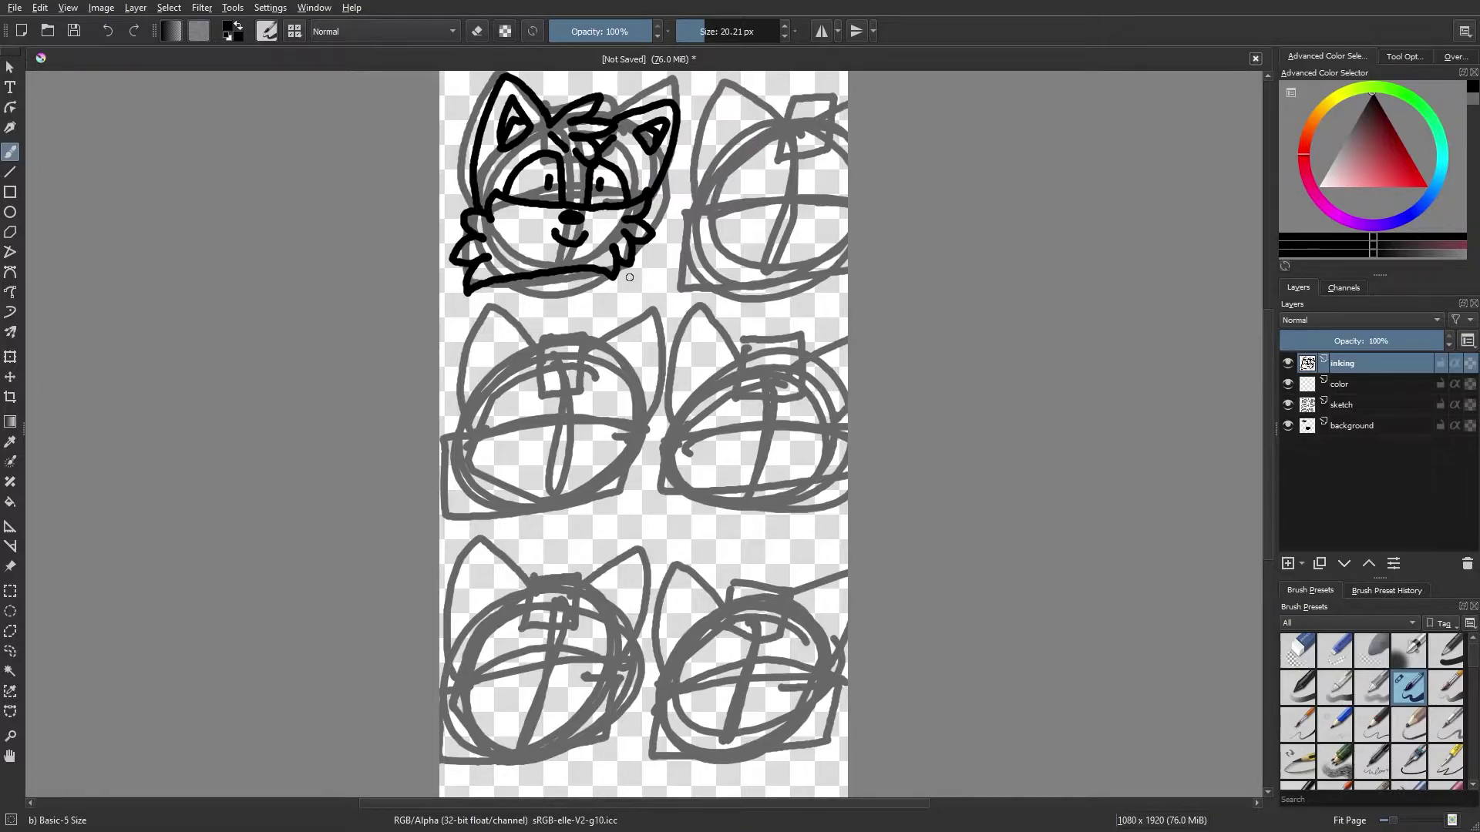
pyautogui.hotkey('ctrl', 'z')
# Step: Ink the top-right head's muzzle outline with furry cheeks on both sides
pyautogui.moveTo(713, 214)
pyautogui.mouseDown()
pyautogui.moveTo(687, 230)
pyautogui.moveTo(685, 282)
pyautogui.moveTo(828, 257)
pyautogui.moveTo(838, 227)
pyautogui.moveTo(735, 228)
pyautogui.moveTo(695, 242)
pyautogui.moveTo(698, 266)
pyautogui.mouseUp()
pyautogui.hotkey('ctrl', 'z')
pyautogui.hotkey('ctrl', 'z')
pyautogui.moveTo(706, 217)
pyautogui.mouseDown()
pyautogui.moveTo(677, 209)
pyautogui.moveTo(678, 274)
pyautogui.moveTo(844, 266)
pyautogui.moveTo(837, 220)
pyautogui.moveTo(698, 216)
pyautogui.moveTo(676, 245)
pyautogui.moveTo(680, 269)
pyautogui.moveTo(674, 245)
pyautogui.moveTo(693, 285)
pyautogui.moveTo(836, 250)
pyautogui.moveTo(832, 206)
pyautogui.moveTo(703, 217)
pyautogui.mouseUp()
pyautogui.hotkey('ctrl', 'z')
pyautogui.hotkey('ctrl', 'z')
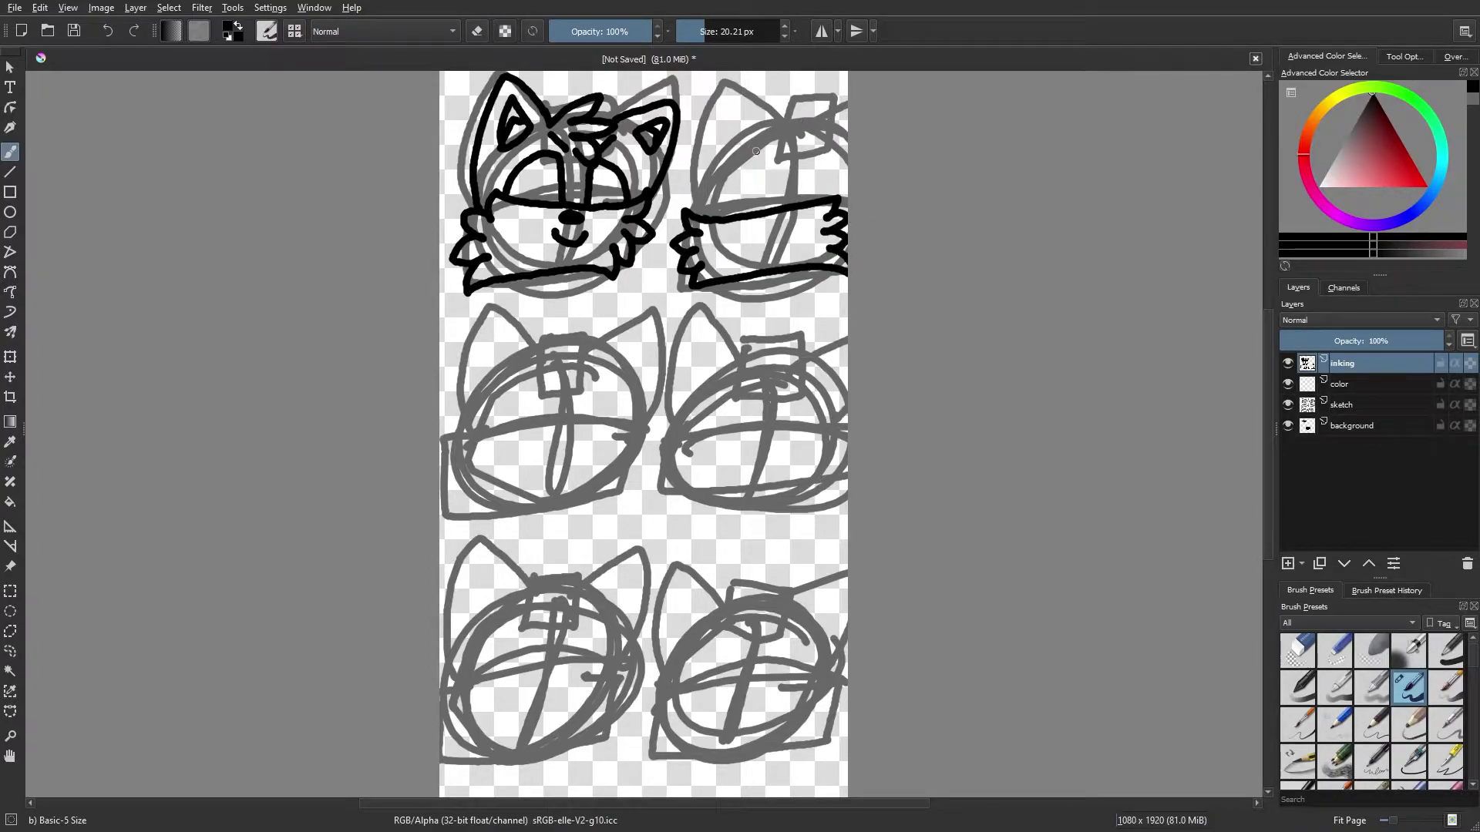
# Step: Ink the top-right head's left ear with its inner ear, and the hair tuft on its forehead
pyautogui.moveTo(739, 114)
pyautogui.mouseDown()
pyautogui.moveTo(698, 166)
pyautogui.moveTo(700, 216)
pyautogui.moveTo(728, 90)
pyautogui.moveTo(694, 134)
pyautogui.moveTo(759, 106)
pyautogui.moveTo(699, 154)
pyautogui.moveTo(695, 202)
pyautogui.mouseUp()
pyautogui.hotkey('ctrl', 'z')
pyautogui.hotkey('ctrl', 'z')
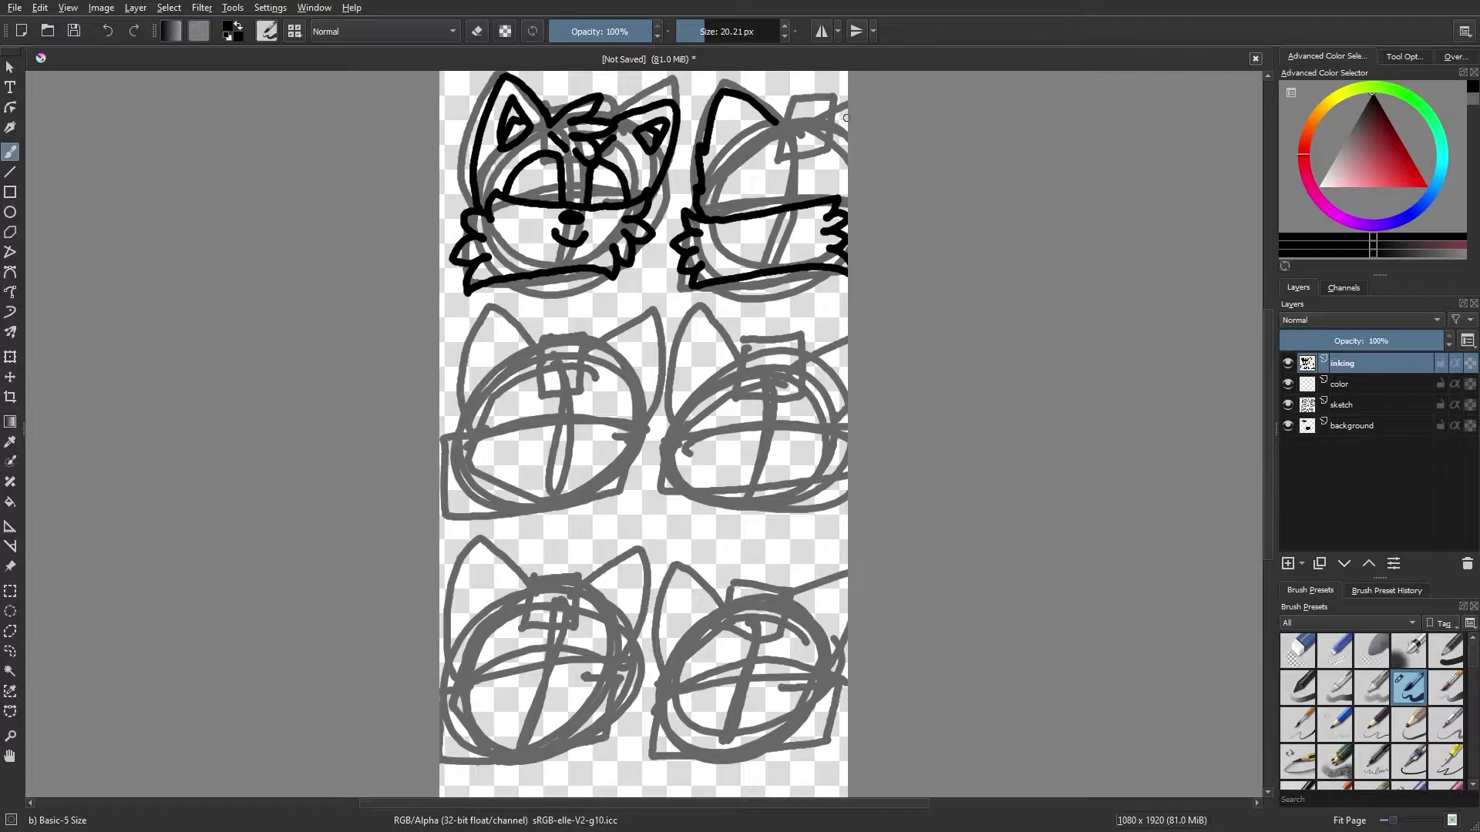
pyautogui.moveTo(778, 120)
pyautogui.mouseDown()
pyautogui.moveTo(826, 110)
pyautogui.moveTo(801, 129)
pyautogui.moveTo(843, 130)
pyautogui.moveTo(795, 111)
pyautogui.moveTo(838, 122)
pyautogui.moveTo(806, 164)
pyautogui.moveTo(727, 160)
pyautogui.mouseUp()
pyautogui.hotkey('ctrl', 'z')
pyautogui.hotkey('ctrl', 'z')
pyautogui.hotkey('ctrl', 'z')
pyautogui.hotkey('ctrl', 'z')
pyautogui.hotkey('ctrl', 'z')
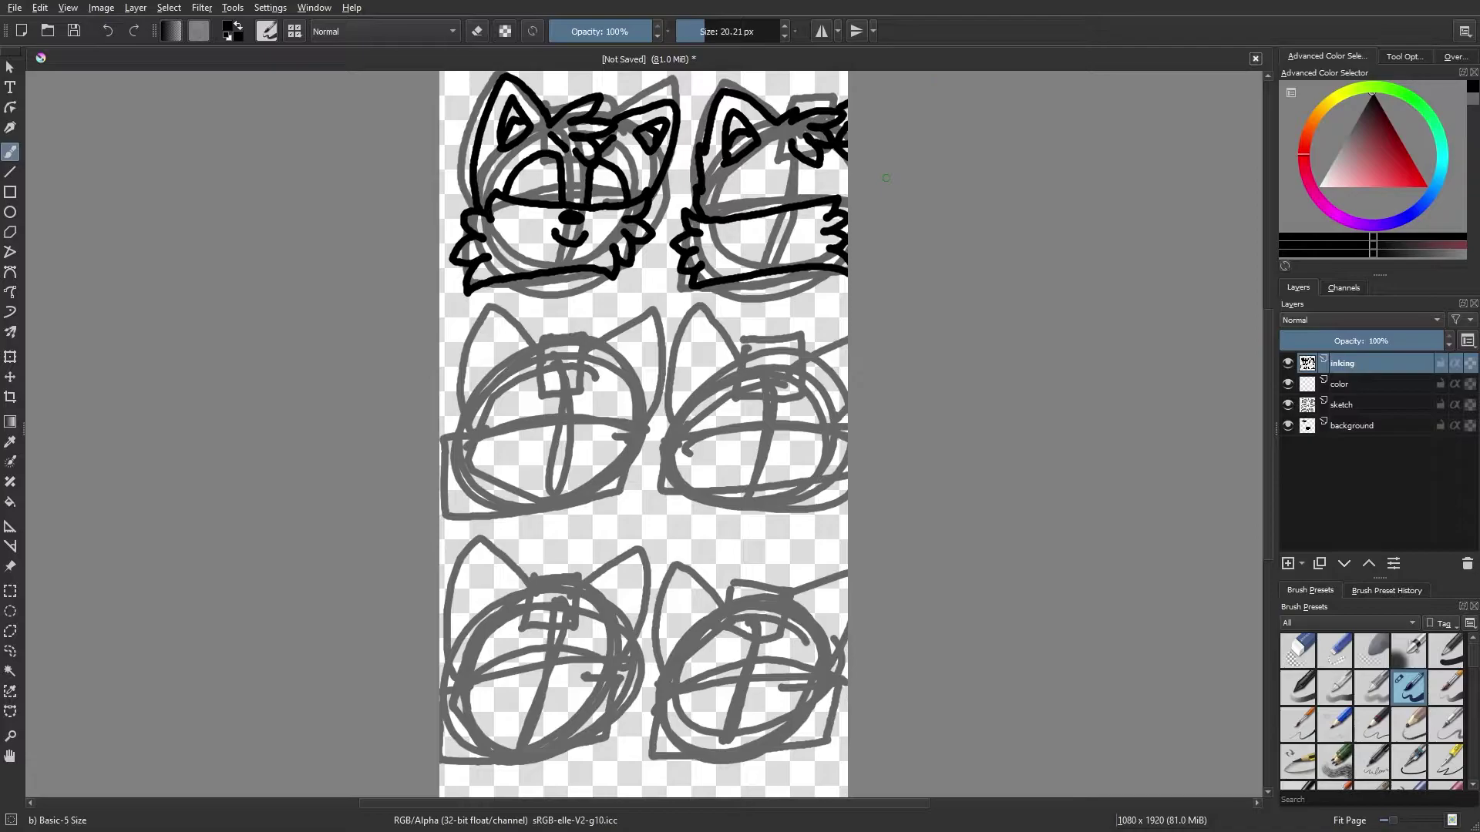
# Step: Erase the top-right head's right cheek fur and extend the muzzle lines to the canvas edge
pyautogui.press('e')
pyautogui.moveTo(824, 189); pyautogui.dragTo(844, 255)
pyautogui.press('e')
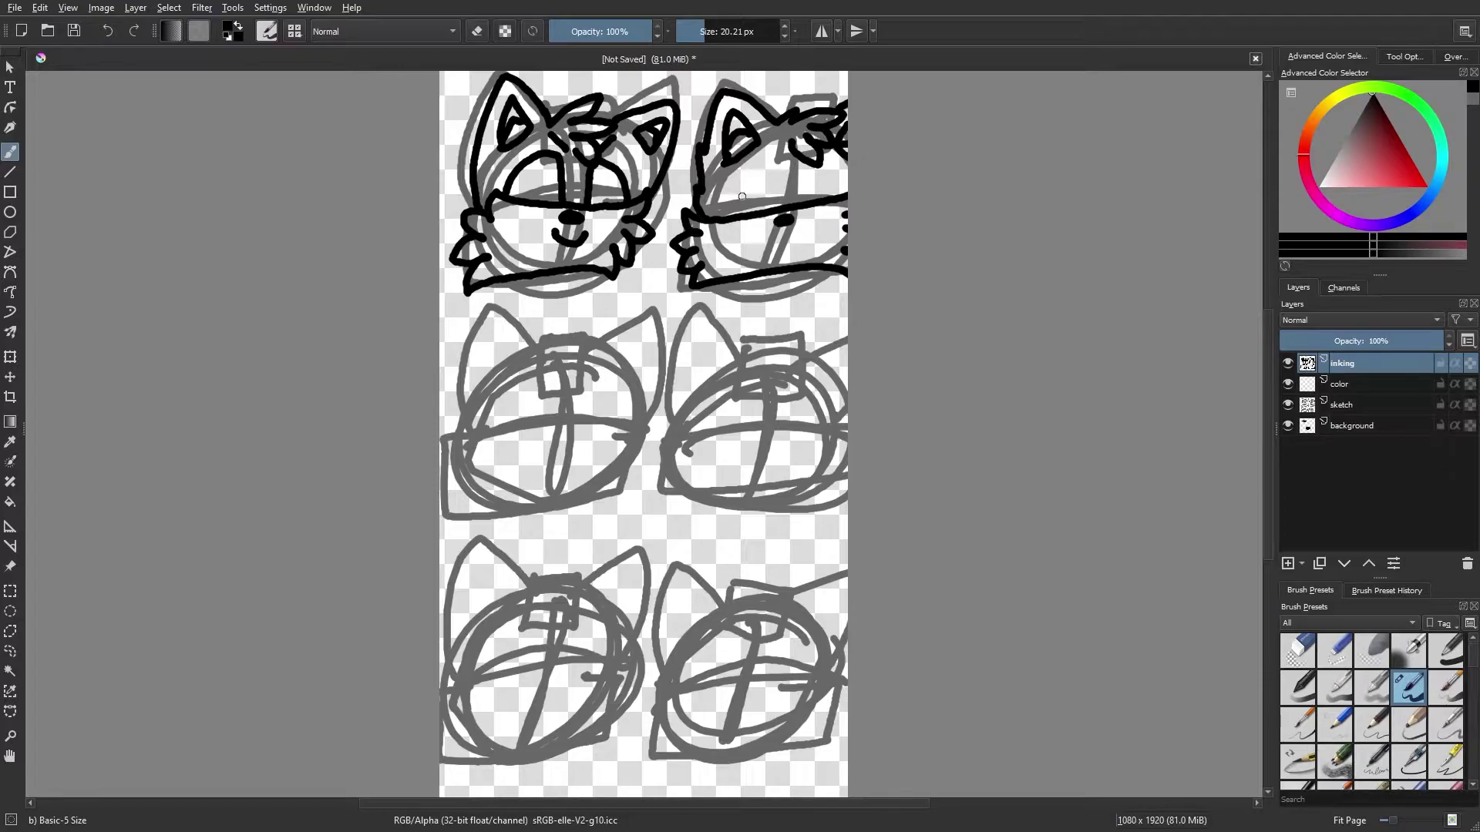
# Step: Ink arched eye outlines and a short flat mouth on the top-right head
pyautogui.moveTo(719, 216)
pyautogui.mouseDown()
pyautogui.moveTo(771, 160)
pyautogui.moveTo(780, 205)
pyautogui.moveTo(802, 158)
pyautogui.moveTo(794, 202)
pyautogui.mouseUp()
pyautogui.moveTo(835, 167); pyautogui.dragTo(830, 161)
pyautogui.moveTo(756, 248)
pyautogui.mouseDown()
pyautogui.moveTo(782, 248)
pyautogui.moveTo(773, 260)
pyautogui.mouseUp()
pyautogui.hotkey('ctrl', 'z')
pyautogui.hotkey('ctrl', 'z')
pyautogui.hotkey('ctrl', 'z')
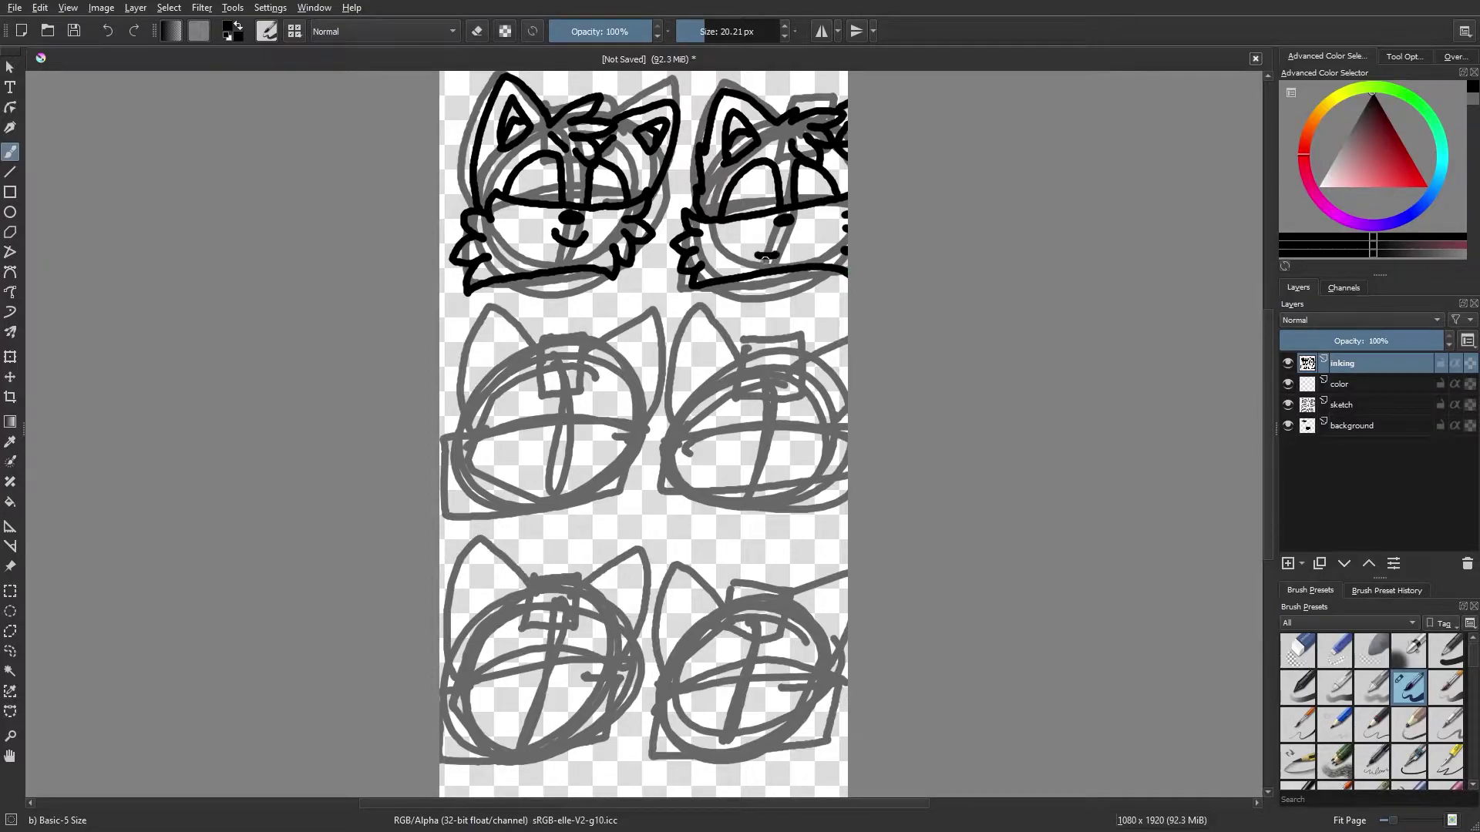
pyautogui.moveTo(821, 182); pyautogui.dragTo(818, 190)
pyautogui.hotkey('ctrl', 'z')
pyautogui.hotkey('ctrl', 'z')
pyautogui.moveTo(741, 198); pyautogui.dragTo(744, 187)
pyautogui.hotkey('ctrl', 'z')
pyautogui.hotkey('ctrl', 'z')
# Step: Ink the middle-left head's muzzle with furry cheeks and a nose
pyautogui.moveTo(482, 447)
pyautogui.mouseDown()
pyautogui.moveTo(448, 438)
pyautogui.moveTo(457, 498)
pyautogui.moveTo(615, 493)
pyautogui.moveTo(612, 438)
pyautogui.moveTo(481, 452)
pyautogui.moveTo(471, 432)
pyautogui.moveTo(451, 477)
pyautogui.moveTo(647, 484)
pyautogui.moveTo(628, 413)
pyautogui.moveTo(455, 433)
pyautogui.mouseUp()
pyautogui.hotkey('ctrl', 'z')
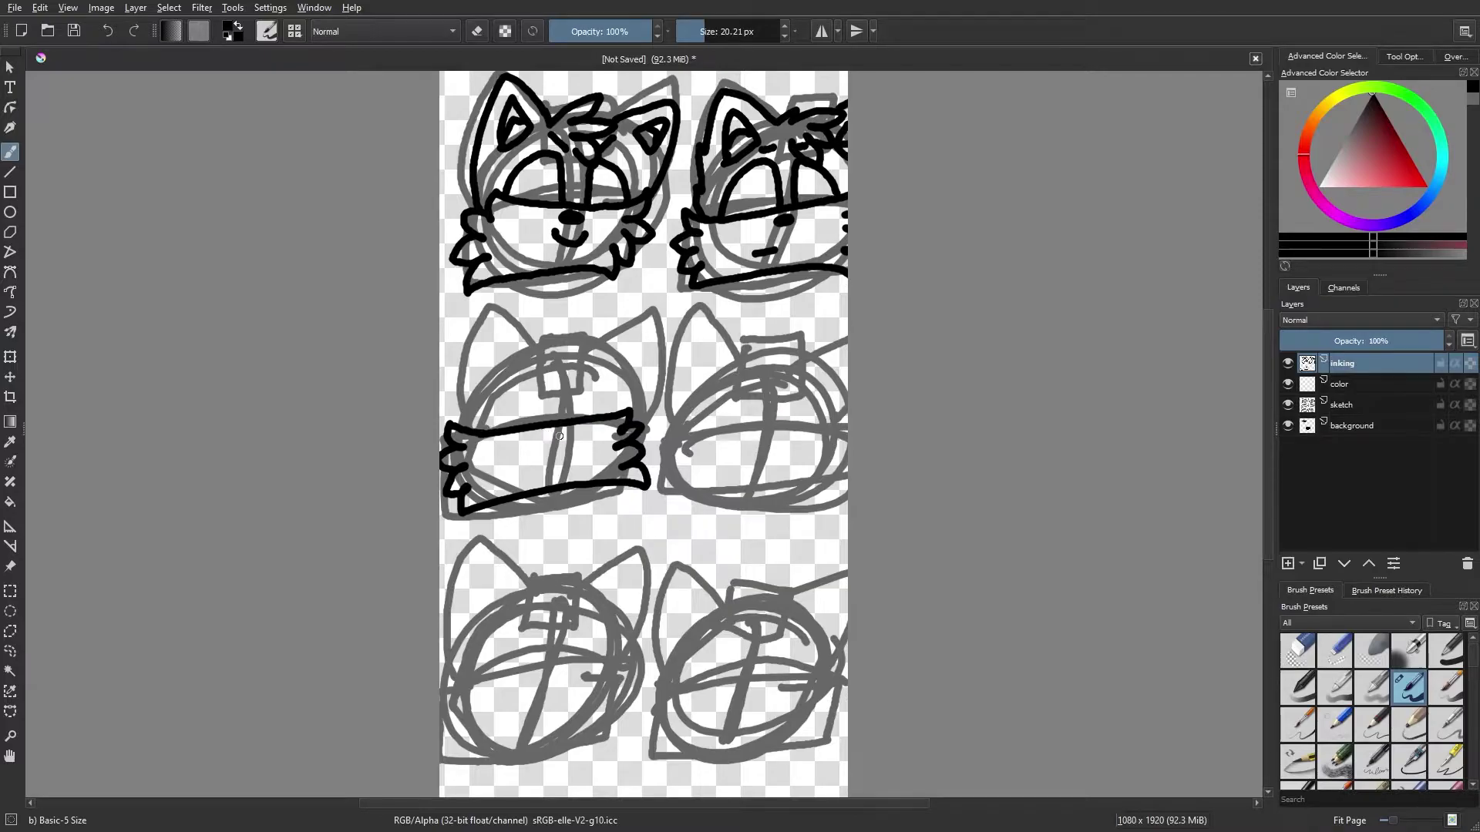
pyautogui.moveTo(546, 437); pyautogui.dragTo(557, 433)
# Step: Ink both ears of the middle-left head, including the inner-ear triangles
pyautogui.moveTo(523, 358); pyautogui.dragTo(458, 420)
pyautogui.hotkey('ctrl', 'z')
pyautogui.moveTo(538, 351); pyautogui.dragTo(459, 414)
pyautogui.hotkey('ctrl', 'z')
pyautogui.moveTo(537, 352)
pyautogui.mouseDown()
pyautogui.moveTo(486, 322)
pyautogui.moveTo(462, 423)
pyautogui.mouseUp()
pyautogui.moveTo(594, 350)
pyautogui.mouseDown()
pyautogui.moveTo(648, 402)
pyautogui.moveTo(655, 314)
pyautogui.moveTo(634, 418)
pyautogui.moveTo(614, 356)
pyautogui.mouseUp()
pyautogui.hotkey('ctrl', 'z')
pyautogui.hotkey('ctrl', 'z')
pyautogui.moveTo(485, 375); pyautogui.dragTo(487, 373)
pyautogui.moveTo(641, 347); pyautogui.dragTo(625, 355)
# Step: Ink the hair tuft between the middle-left head's ears, hanging over the forehead
pyautogui.moveTo(493, 357)
pyautogui.mouseDown()
pyautogui.moveTo(564, 326)
pyautogui.moveTo(558, 342)
pyautogui.mouseUp()
pyautogui.moveTo(560, 340); pyautogui.dragTo(568, 354)
pyautogui.moveTo(580, 355); pyautogui.dragTo(572, 389)
pyautogui.moveTo(594, 339); pyautogui.dragTo(604, 352)
# Step: Ink the middle-left head's arched eyes with tiny dot pupils and a small wavy mouth
pyautogui.moveTo(492, 428)
pyautogui.mouseDown()
pyautogui.moveTo(518, 386)
pyautogui.moveTo(541, 381)
pyautogui.moveTo(546, 422)
pyautogui.mouseUp()
pyautogui.hotkey('ctrl', 'z')
pyautogui.moveTo(601, 413)
pyautogui.mouseDown()
pyautogui.moveTo(578, 377)
pyautogui.moveTo(542, 454)
pyautogui.mouseUp()
pyautogui.moveTo(545, 458); pyautogui.dragTo(557, 455)
pyautogui.hotkey('ctrl', 'z')
pyautogui.hotkey('ctrl', 'z')
pyautogui.hotkey('ctrl', 'z')
pyautogui.click(524, 405)
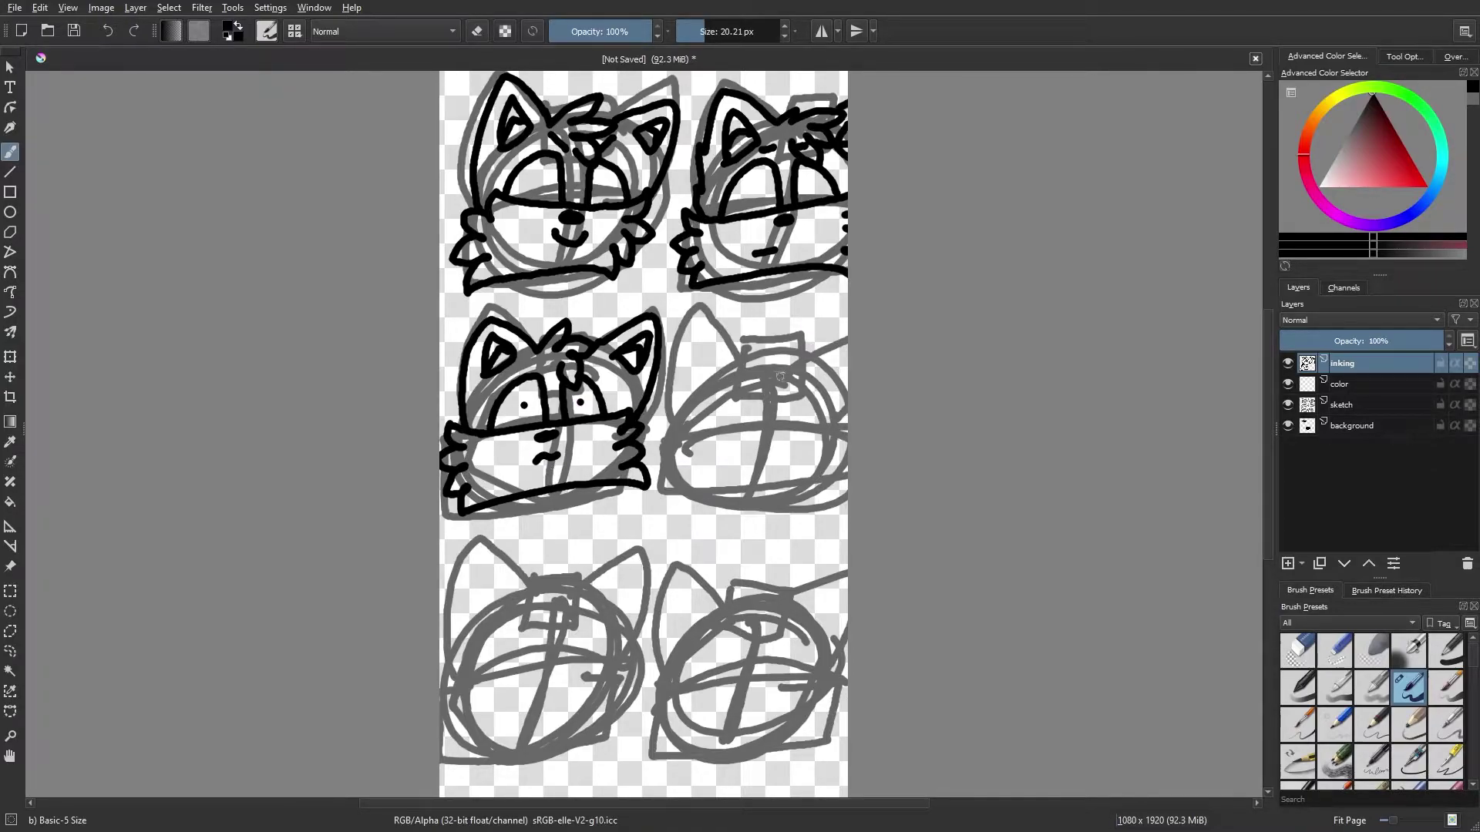
# Step: Ink the middle-right head's muzzle with furry cheeks and a nose, and outline its left ear
pyautogui.moveTo(677, 423)
pyautogui.mouseDown()
pyautogui.moveTo(664, 482)
pyautogui.moveTo(823, 488)
pyautogui.moveTo(810, 423)
pyautogui.moveTo(684, 433)
pyautogui.mouseUp()
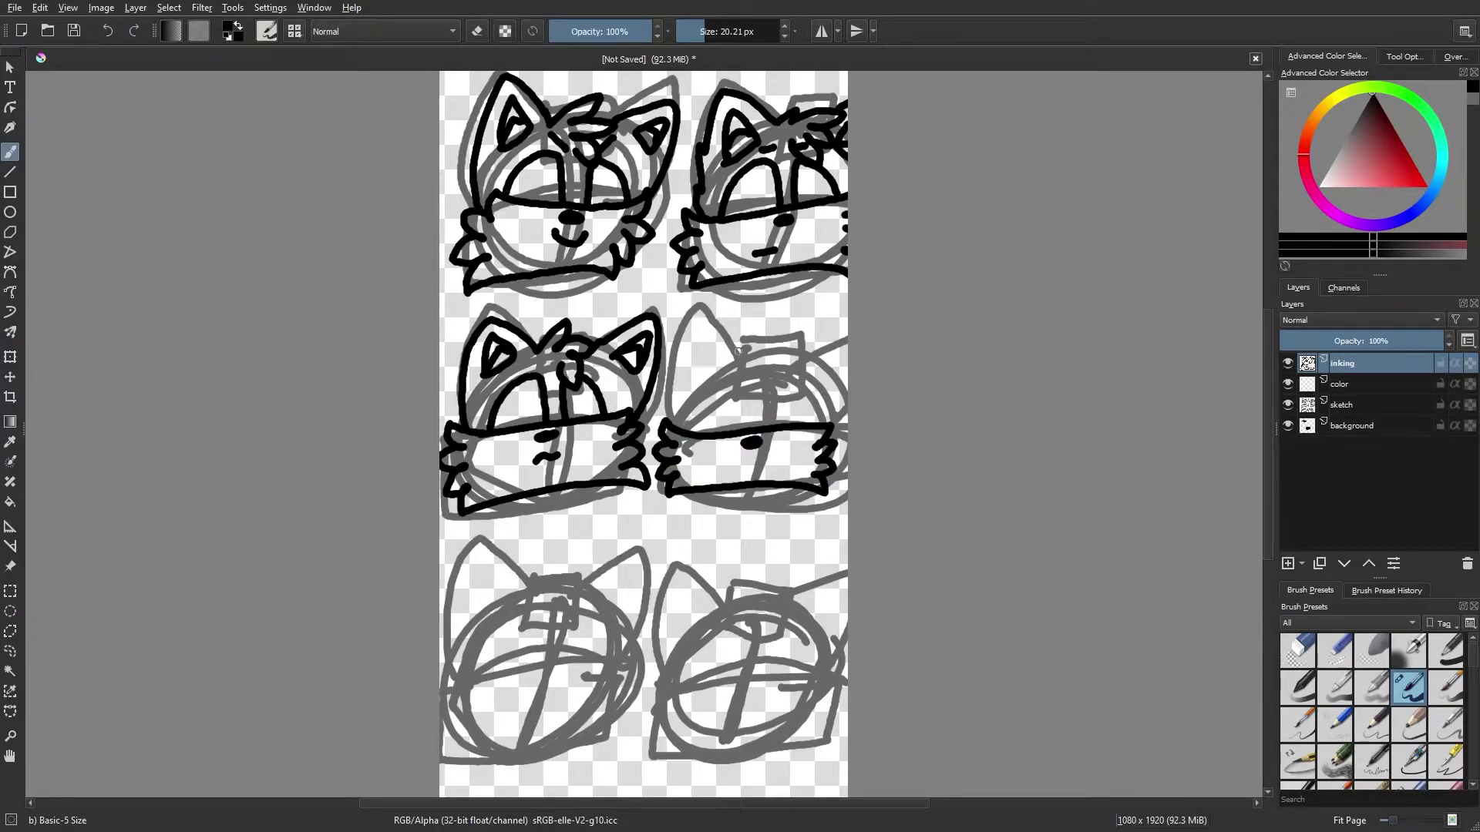
pyautogui.moveTo(736, 363)
pyautogui.mouseDown()
pyautogui.moveTo(672, 385)
pyautogui.moveTo(672, 420)
pyautogui.mouseUp()
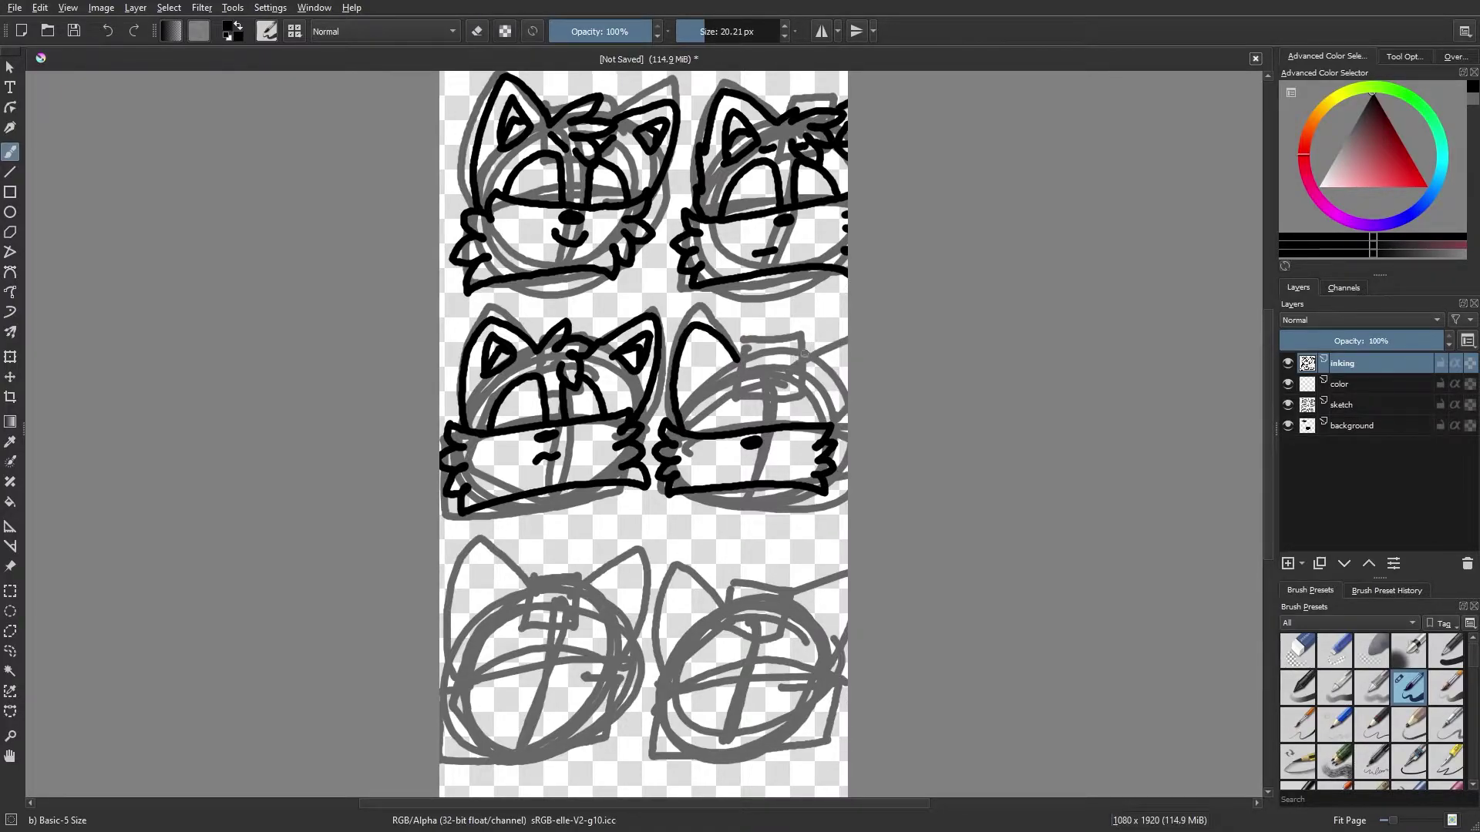
pyautogui.moveTo(797, 358)
pyautogui.mouseDown()
pyautogui.moveTo(844, 355)
pyautogui.moveTo(840, 330)
pyautogui.moveTo(824, 420)
pyautogui.moveTo(846, 368)
pyautogui.moveTo(829, 419)
pyautogui.moveTo(840, 391)
pyautogui.mouseUp()
pyautogui.hotkey('ctrl', 'z')
pyautogui.hotkey('ctrl', 'z')
pyautogui.hotkey('ctrl', 'z')
pyautogui.hotkey('ctrl', 'z')
pyautogui.hotkey('ctrl', 'z')
# Step: Ink the middle-right head's forehead hair tuft and the outline of its right ear
pyautogui.moveTo(739, 359)
pyautogui.mouseDown()
pyautogui.moveTo(782, 337)
pyautogui.moveTo(759, 382)
pyautogui.moveTo(837, 406)
pyautogui.moveTo(828, 419)
pyautogui.mouseUp()
pyautogui.hotkey('ctrl', 'z')
pyautogui.hotkey('ctrl', 'z')
pyautogui.hotkey('ctrl', 'z')
pyautogui.moveTo(798, 353)
pyautogui.mouseDown()
pyautogui.moveTo(835, 321)
pyautogui.moveTo(844, 333)
pyautogui.moveTo(830, 328)
pyautogui.moveTo(829, 422)
pyautogui.mouseUp()
pyautogui.hotkey('ctrl', 'z')
pyautogui.hotkey('ctrl', 'z')
pyautogui.hotkey('ctrl', 'z')
pyautogui.hotkey('ctrl', 'z')
pyautogui.hotkey('ctrl', 'z')
pyautogui.hotkey('ctrl', 'z')
pyautogui.hotkey('ctrl', 'z')
pyautogui.hotkey('ctrl', 'z')
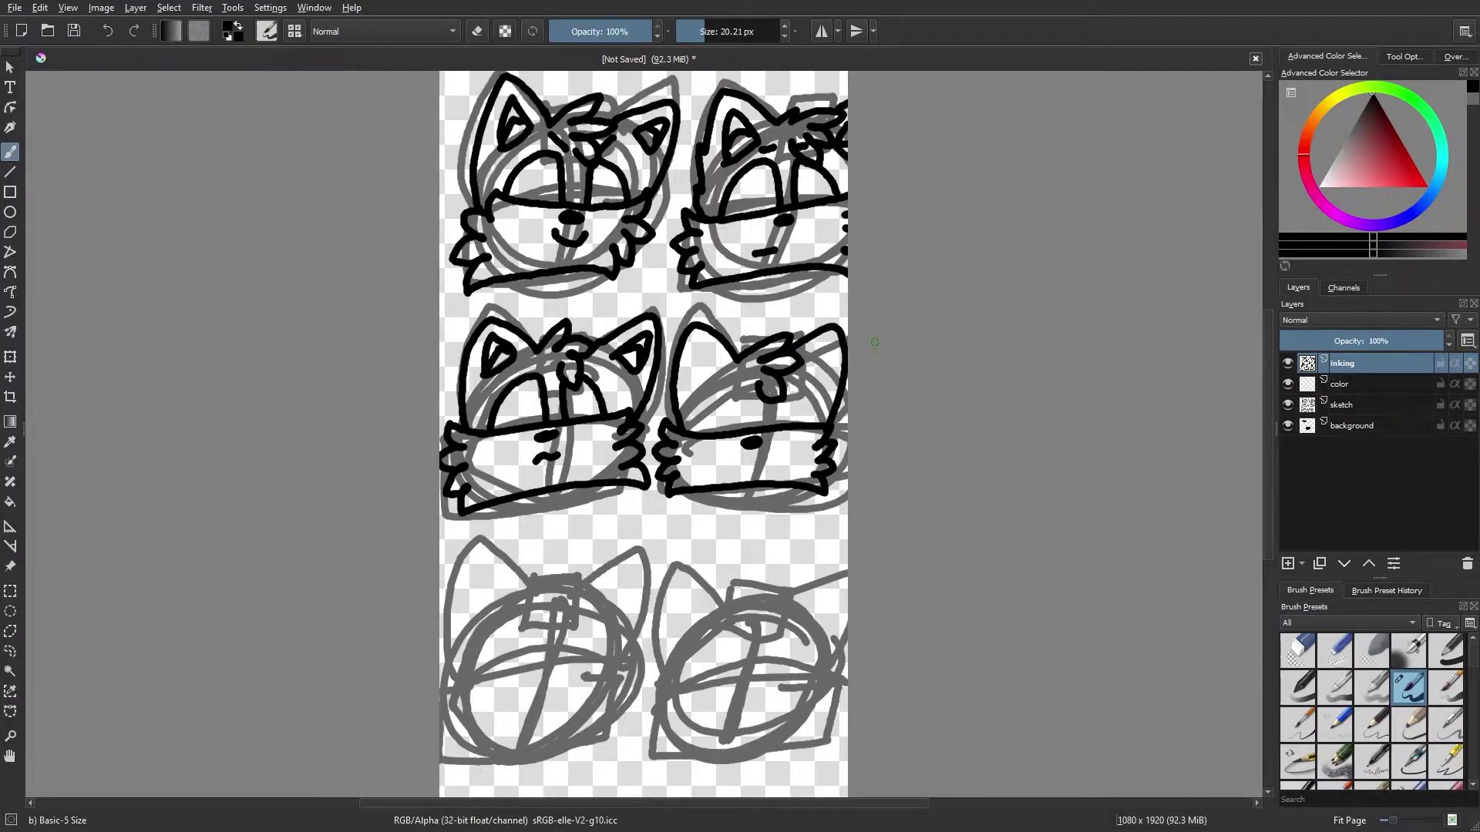
# Step: Add a flat mouth and inner-ear triangles to the middle-right head
pyautogui.moveTo(737, 465); pyautogui.dragTo(763, 464)
pyautogui.moveTo(693, 385)
pyautogui.mouseDown()
pyautogui.moveTo(728, 364)
pyautogui.moveTo(693, 381)
pyautogui.mouseUp()
pyautogui.moveTo(829, 345); pyautogui.dragTo(798, 365)
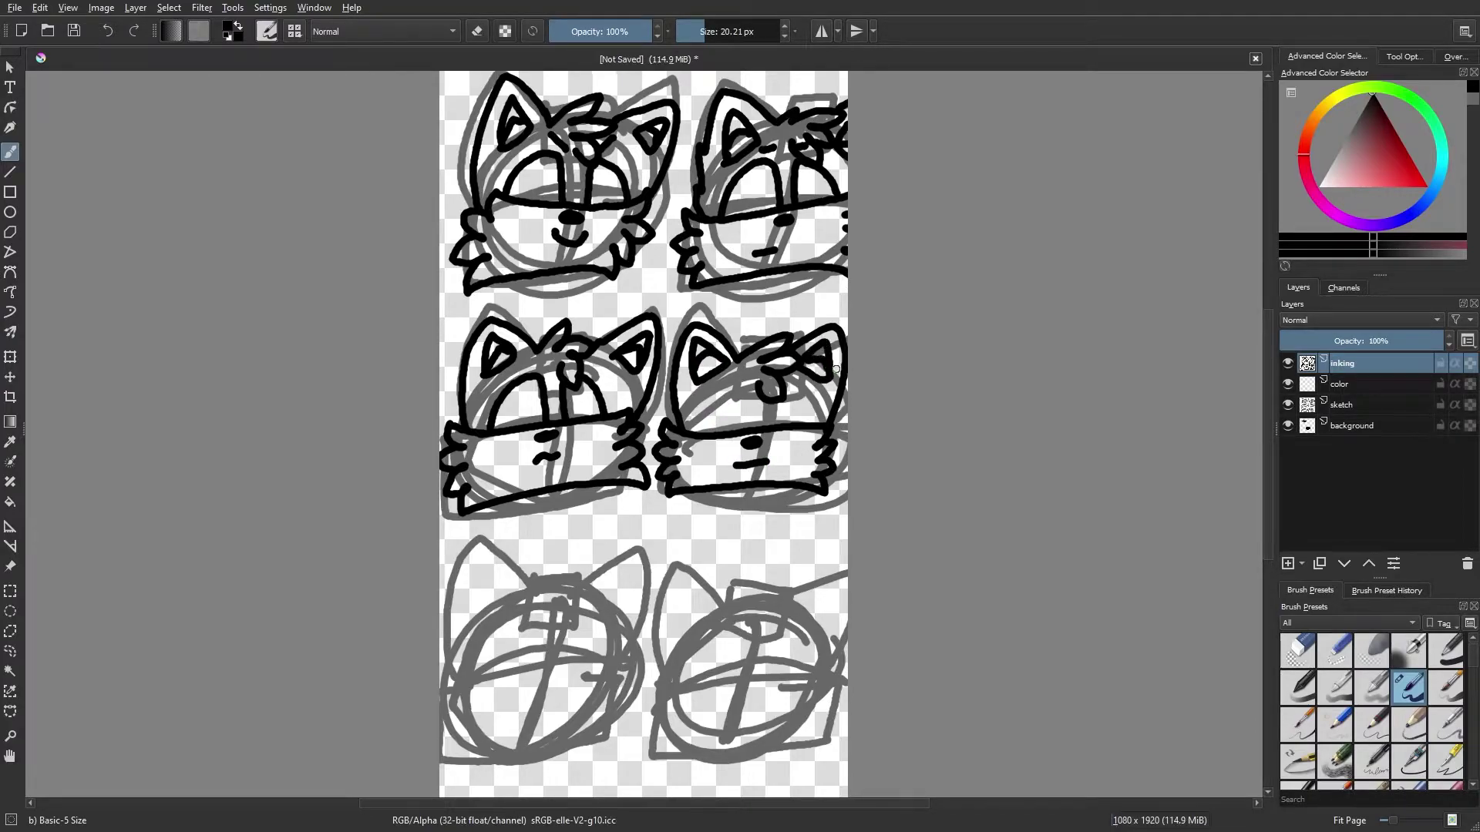
# Step: Ink two arched eyes above the middle-right head's muzzle, with the hair tuft hanging between them
pyautogui.moveTo(700, 435)
pyautogui.mouseDown()
pyautogui.moveTo(757, 428)
pyautogui.moveTo(783, 384)
pyautogui.moveTo(769, 425)
pyautogui.moveTo(787, 388)
pyautogui.moveTo(775, 408)
pyautogui.moveTo(723, 395)
pyautogui.moveTo(756, 424)
pyautogui.moveTo(753, 388)
pyautogui.moveTo(756, 425)
pyautogui.mouseUp()
pyautogui.hotkey('ctrl', 'z')
pyautogui.hotkey('ctrl', 'z')
pyautogui.hotkey('ctrl', 'z')
pyautogui.hotkey('ctrl', 'z')
pyautogui.hotkey('ctrl', 'z')
pyautogui.hotkey('ctrl', 'z')
pyautogui.hotkey('ctrl', 'z')
pyautogui.hotkey('ctrl', 'z')
pyautogui.hotkey('ctrl', 'z')
pyautogui.hotkey('ctrl', 'z')
pyautogui.moveTo(757, 414); pyautogui.dragTo(756, 425)
pyautogui.moveTo(784, 377); pyautogui.dragTo(810, 423)
# Step: Reshape the left eye of the middle-right head, replacing its arched top with a flat upper lid
pyautogui.press('e')
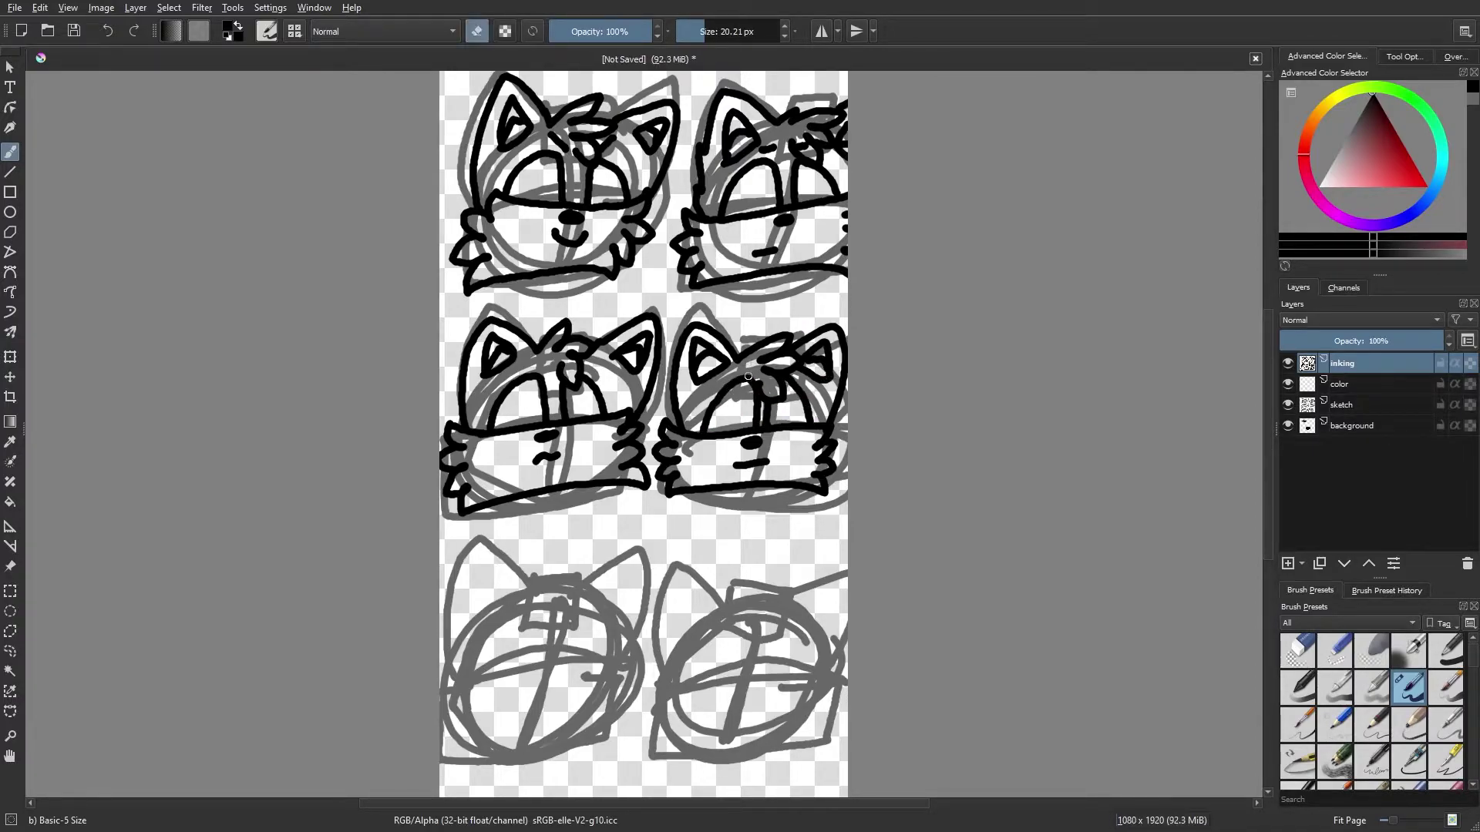
pyautogui.press('e')
pyautogui.moveTo(709, 399); pyautogui.dragTo(743, 398)
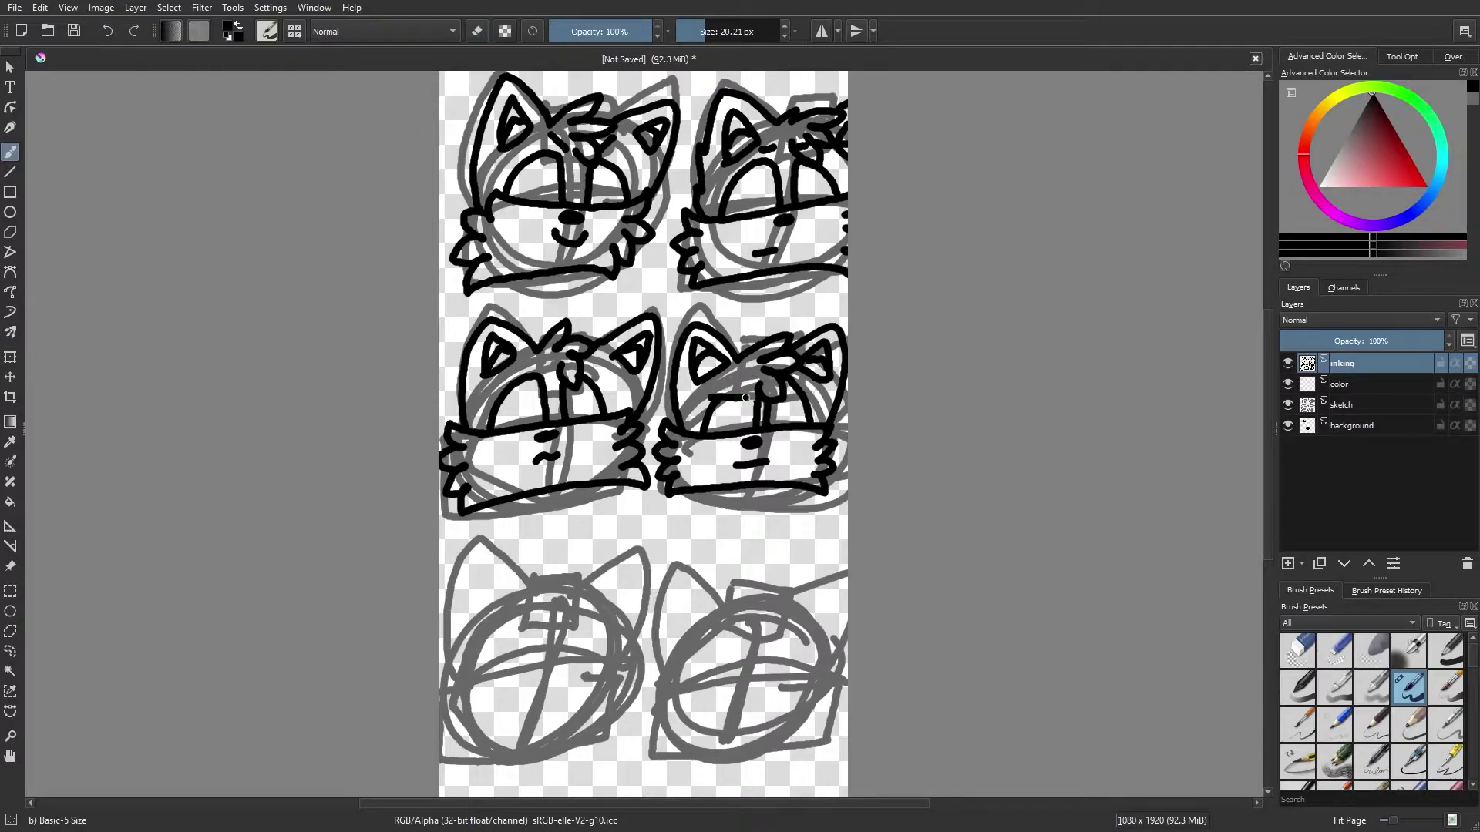
pyautogui.press('e')
pyautogui.press('e')
# Step: Rework the right eye of the middle-right head with a flattened upper lid beneath the hair tuft
pyautogui.moveTo(790, 378); pyautogui.dragTo(808, 403)
pyautogui.hotkey('ctrl', 'z')
pyautogui.hotkey('ctrl', 'z')
pyautogui.hotkey('ctrl', 'z')
pyautogui.hotkey('ctrl', 'shift', 'z')
pyautogui.press('e')
pyautogui.press('e')
pyautogui.moveTo(785, 398); pyautogui.dragTo(793, 376)
pyautogui.press('e')
pyautogui.press('e')
# Step: Touch up the middle-right head's eye and hair lines and draw a small question mark above the head
pyautogui.moveTo(822, 373)
pyautogui.mouseDown()
pyautogui.moveTo(765, 383)
pyautogui.moveTo(796, 377)
pyautogui.moveTo(781, 417)
pyautogui.moveTo(738, 423)
pyautogui.mouseUp()
pyautogui.press('e')
pyautogui.press('e')
pyautogui.moveTo(759, 299); pyautogui.dragTo(769, 316)
pyautogui.click(769, 329)
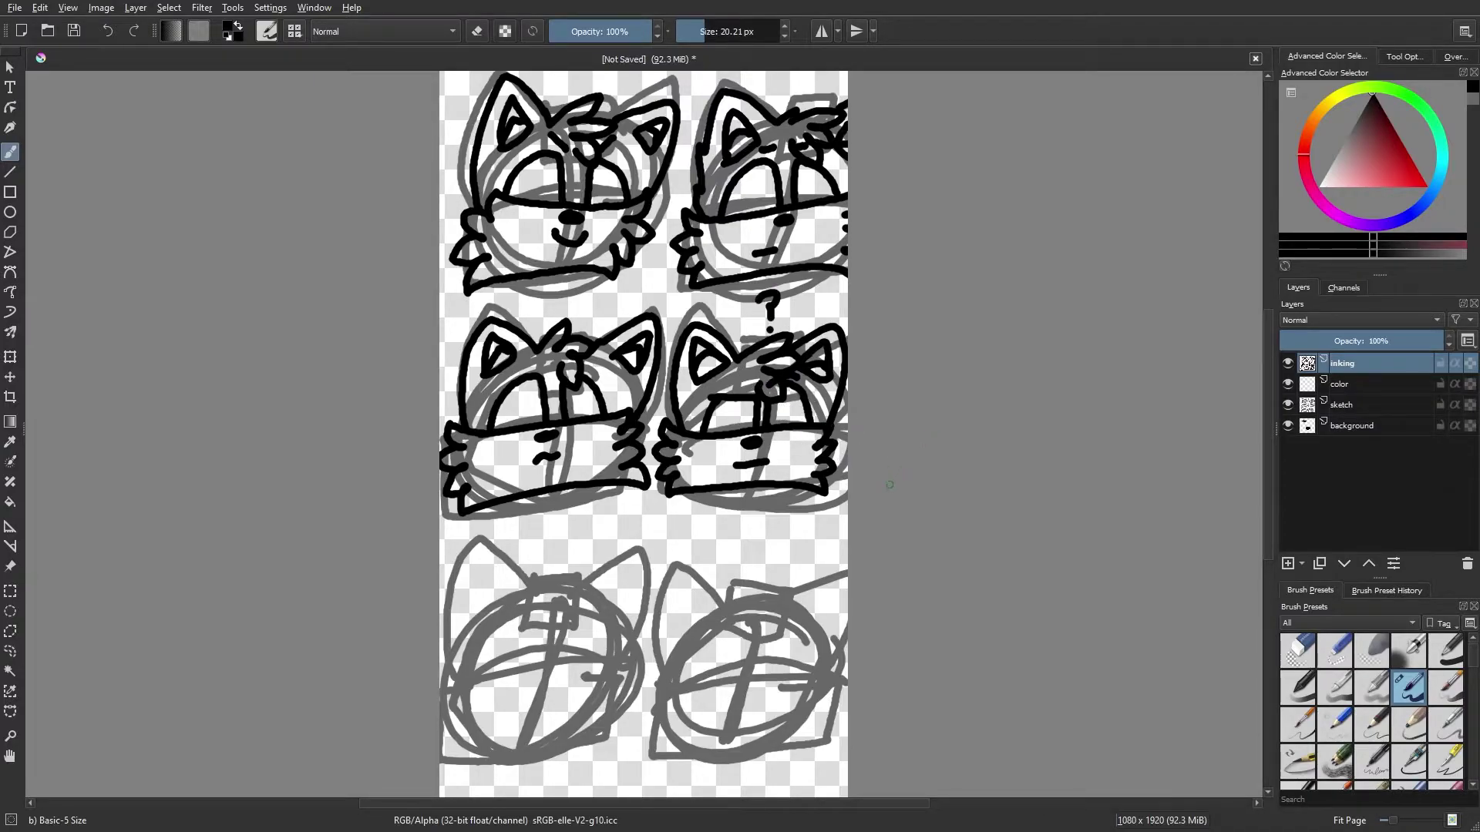
# Step: Ink the bottom-left head's muzzle with furry cheeks and its two ears with inner triangles
pyautogui.moveTo(476, 702)
pyautogui.mouseDown()
pyautogui.moveTo(451, 725)
pyautogui.moveTo(451, 760)
pyautogui.moveTo(617, 752)
pyautogui.moveTo(634, 690)
pyautogui.moveTo(467, 702)
pyautogui.mouseUp()
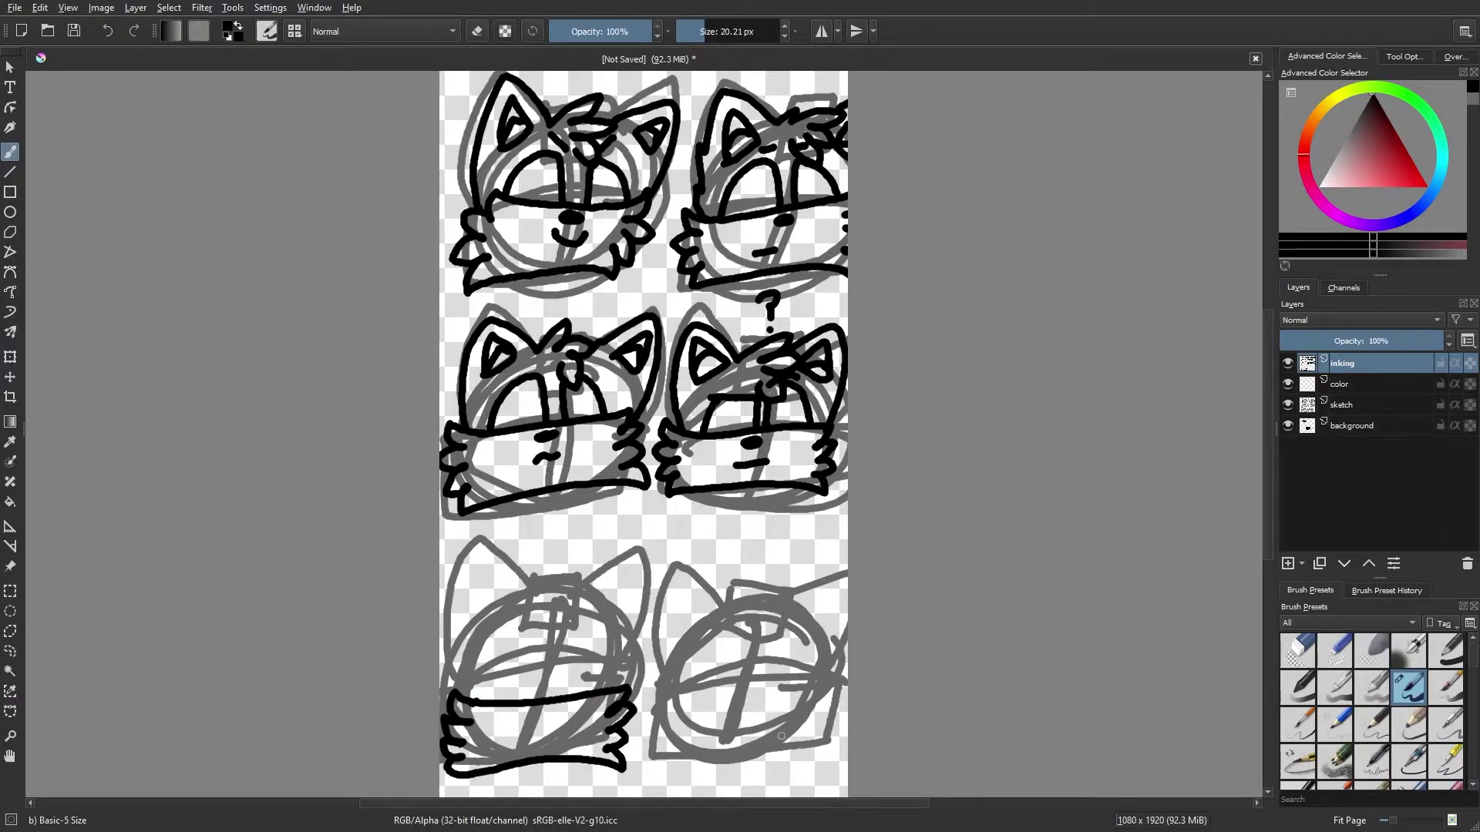
pyautogui.moveTo(523, 600)
pyautogui.mouseDown()
pyautogui.moveTo(460, 575)
pyautogui.moveTo(448, 691)
pyautogui.moveTo(478, 569)
pyautogui.moveTo(457, 695)
pyautogui.mouseUp()
pyautogui.hotkey('ctrl', 'z')
pyautogui.hotkey('ctrl', 'z')
pyautogui.hotkey('ctrl', 'z')
pyautogui.moveTo(577, 616)
pyautogui.mouseDown()
pyautogui.moveTo(630, 585)
pyautogui.moveTo(640, 642)
pyautogui.moveTo(620, 686)
pyautogui.mouseUp()
pyautogui.hotkey('ctrl', 'z')
pyautogui.moveTo(467, 646)
pyautogui.mouseDown()
pyautogui.moveTo(467, 606)
pyautogui.moveTo(467, 645)
pyautogui.moveTo(480, 628)
pyautogui.mouseUp()
pyautogui.moveTo(616, 643)
pyautogui.mouseDown()
pyautogui.moveTo(589, 632)
pyautogui.moveTo(611, 639)
pyautogui.mouseUp()
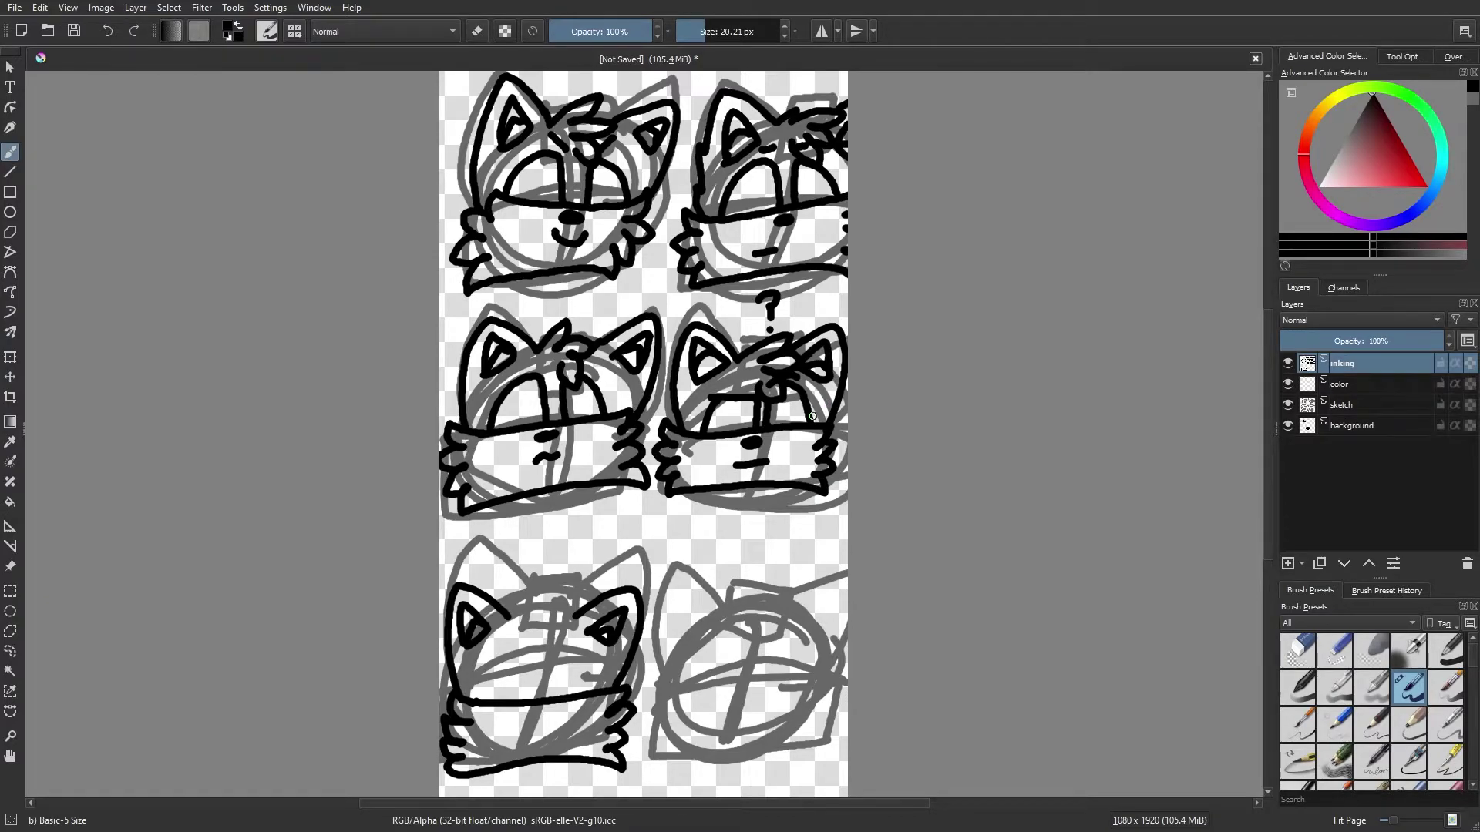
# Step: Ink the bottom-left head's top line and a pointed hair tuft falling over its forehead
pyautogui.moveTo(508, 616); pyautogui.dragTo(515, 633)
pyautogui.hotkey('ctrl', 'z')
pyautogui.moveTo(516, 632)
pyautogui.mouseDown()
pyautogui.moveTo(555, 592)
pyautogui.moveTo(559, 613)
pyautogui.mouseUp()
pyautogui.hotkey('ctrl', 'z')
pyautogui.moveTo(544, 622)
pyautogui.mouseDown()
pyautogui.moveTo(580, 618)
pyautogui.moveTo(553, 671)
pyautogui.moveTo(557, 636)
pyautogui.mouseUp()
pyautogui.moveTo(559, 640)
pyautogui.mouseDown()
pyautogui.moveTo(555, 672)
pyautogui.moveTo(538, 640)
pyautogui.mouseUp()
# Step: Ink a small nose and two arched eyes on the bottom-left head
pyautogui.moveTo(530, 715)
pyautogui.mouseDown()
pyautogui.moveTo(491, 699)
pyautogui.moveTo(524, 650)
pyautogui.mouseUp()
pyautogui.hotkey('ctrl', 'z')
pyautogui.moveTo(493, 699)
pyautogui.mouseDown()
pyautogui.moveTo(538, 680)
pyautogui.moveTo(516, 652)
pyautogui.moveTo(546, 689)
pyautogui.moveTo(496, 688)
pyautogui.moveTo(538, 697)
pyautogui.mouseUp()
pyautogui.hotkey('ctrl', 'z')
pyautogui.hotkey('ctrl', 'z')
pyautogui.hotkey('ctrl', 'z')
pyautogui.hotkey('ctrl', 'z')
pyautogui.moveTo(490, 699)
pyautogui.mouseDown()
pyautogui.moveTo(512, 656)
pyautogui.moveTo(534, 663)
pyautogui.moveTo(533, 698)
pyautogui.moveTo(587, 694)
pyautogui.mouseUp()
pyautogui.hotkey('ctrl', 'z')
pyautogui.hotkey('ctrl', 'z')
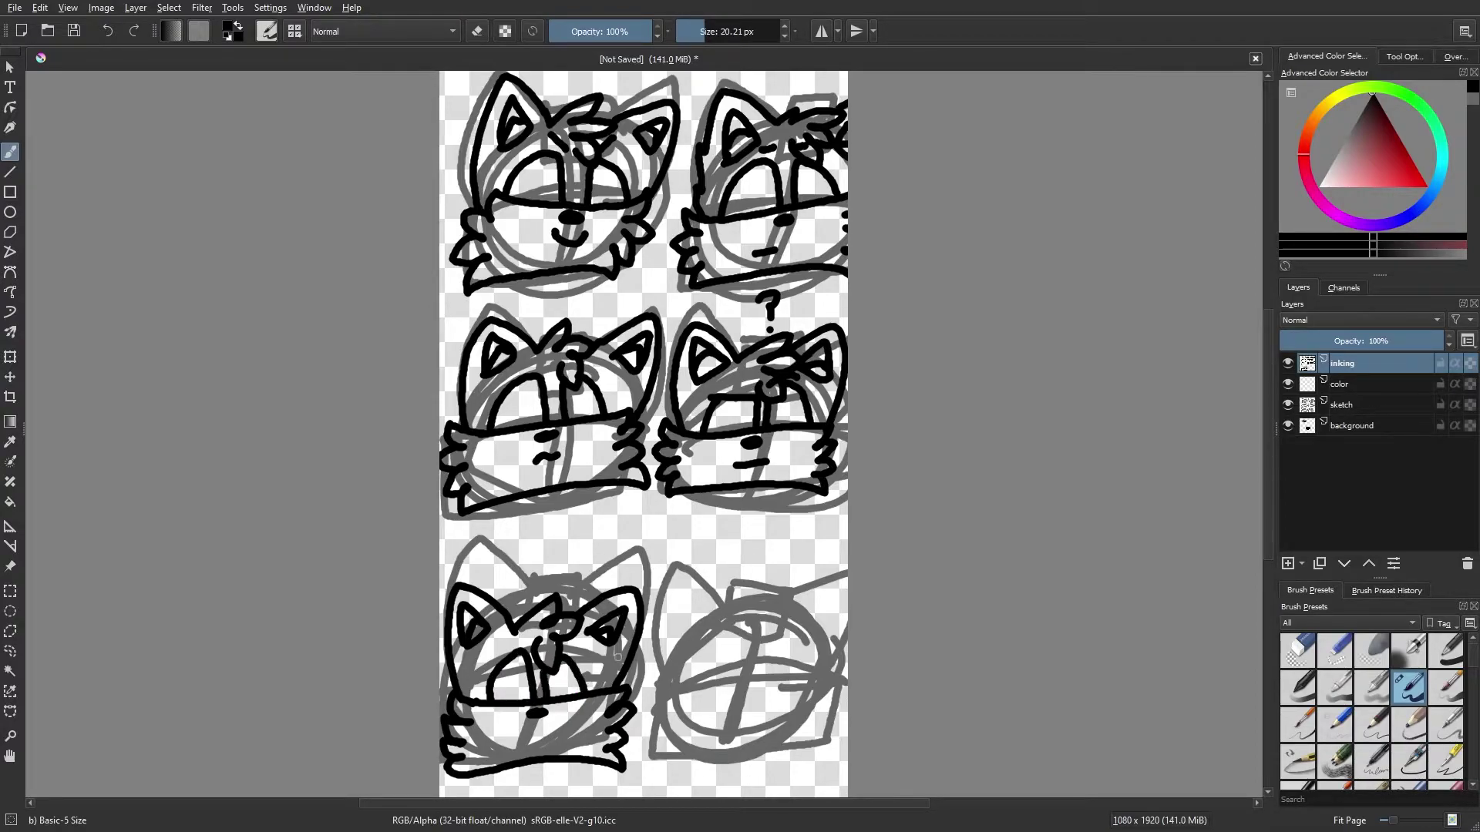
# Step: Ink a small frowning mouth below the bottom-left head's nose
pyautogui.moveTo(527, 739); pyautogui.dragTo(553, 738)
pyautogui.hotkey('ctrl', 'z')
pyautogui.hotkey('ctrl', 'z')
pyautogui.moveTo(519, 680)
pyautogui.mouseDown()
pyautogui.moveTo(521, 693)
pyautogui.moveTo(558, 687)
pyautogui.mouseUp()
pyautogui.hotkey('ctrl', 'z')
pyautogui.hotkey('ctrl', 'z')
pyautogui.hotkey('ctrl', 'z')
# Step: Ink the bottom-right head's muzzle with furry cheeks and a nose
pyautogui.moveTo(676, 696)
pyautogui.mouseDown()
pyautogui.moveTo(656, 709)
pyautogui.moveTo(666, 726)
pyautogui.moveTo(713, 746)
pyautogui.moveTo(825, 712)
pyautogui.moveTo(664, 706)
pyautogui.moveTo(669, 762)
pyautogui.moveTo(834, 723)
pyautogui.moveTo(828, 675)
pyautogui.moveTo(677, 691)
pyautogui.moveTo(743, 700)
pyautogui.mouseUp()
pyautogui.hotkey('ctrl', 'z')
pyautogui.hotkey('ctrl', 'z')
pyautogui.hotkey('ctrl', 'z')
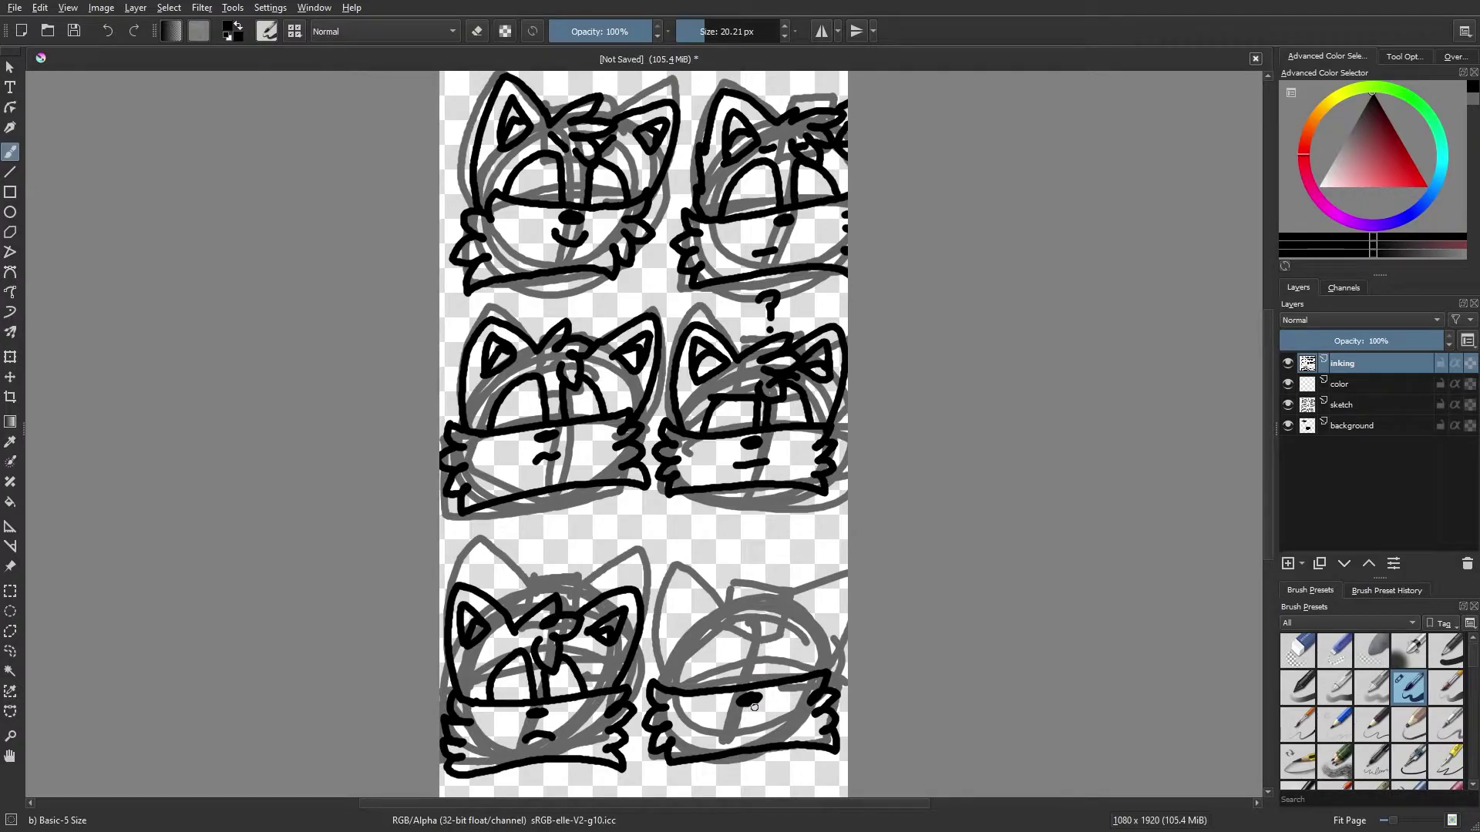
pyautogui.moveTo(730, 717); pyautogui.dragTo(764, 719)
pyautogui.hotkey('ctrl', 'z')
pyautogui.moveTo(724, 725); pyautogui.dragTo(744, 720)
pyautogui.hotkey('ctrl', 'z')
pyautogui.moveTo(741, 718); pyautogui.dragTo(728, 727)
pyautogui.hotkey('ctrl', 'z')
pyautogui.hotkey('ctrl', 'z')
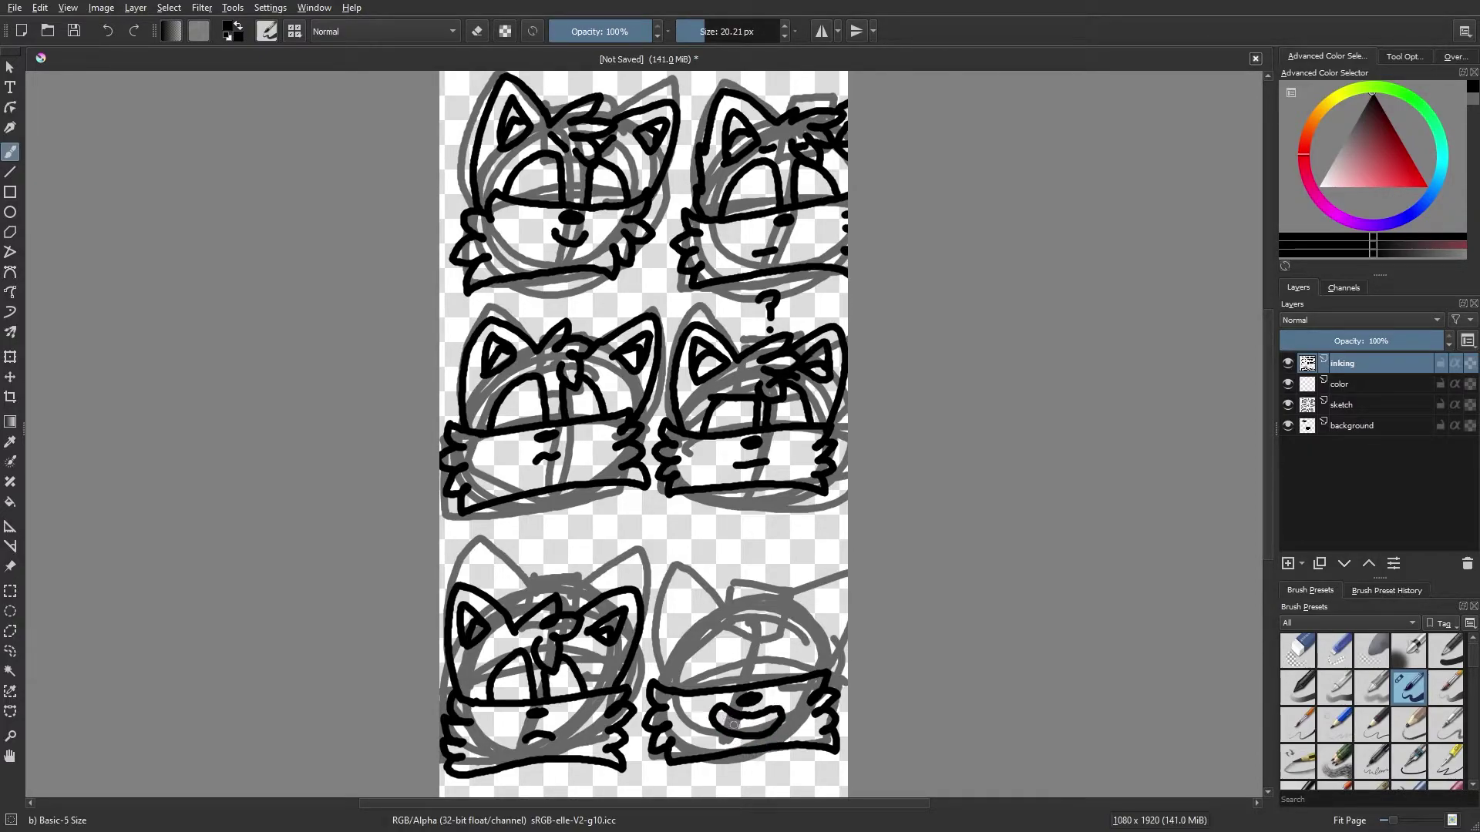
pyautogui.hotkey('ctrl', 'z')
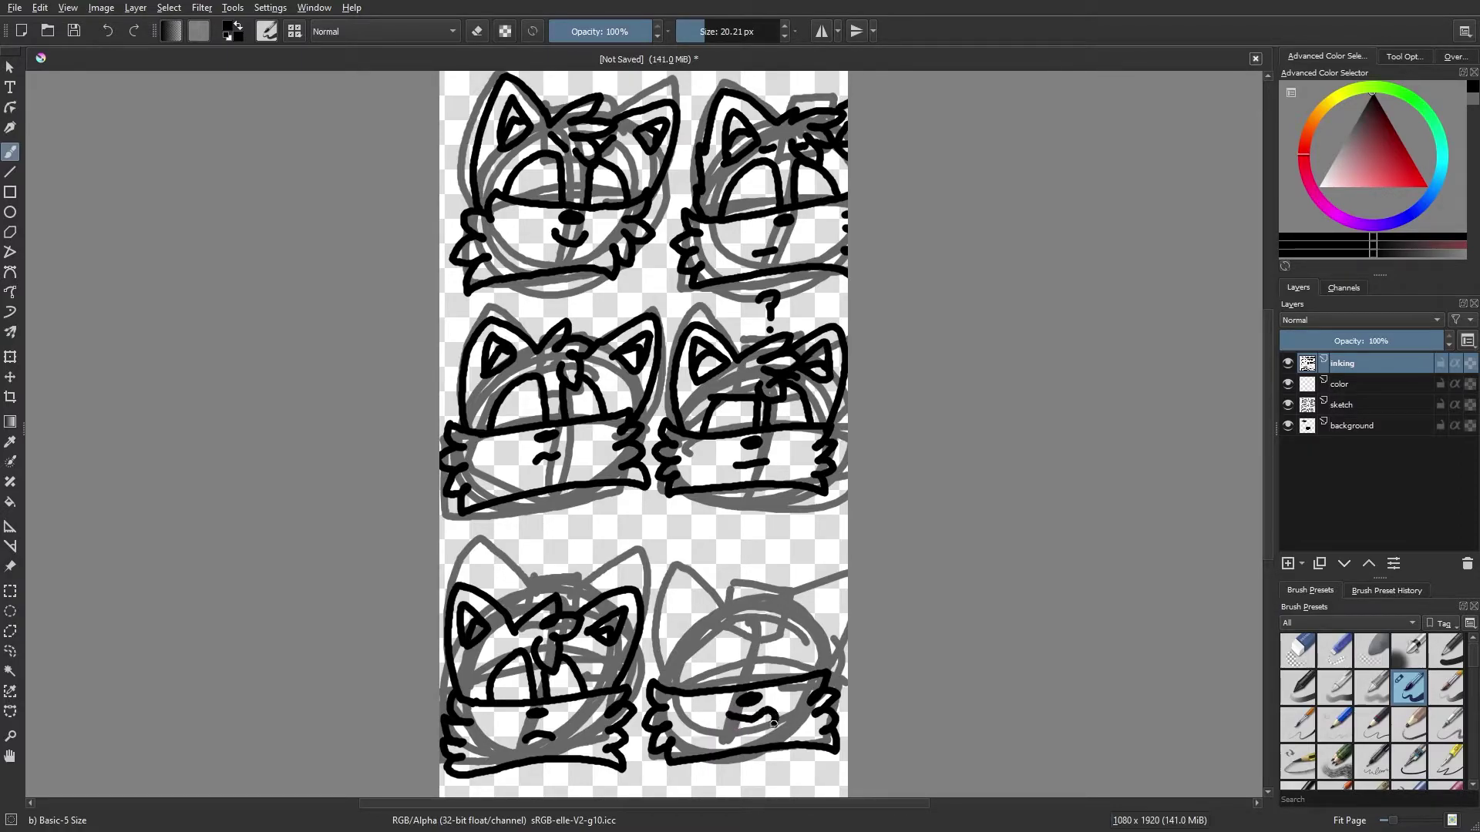
# Step: Ink a wide open grin with a teeth line below the bottom-right head's nose
pyautogui.moveTo(771, 709)
pyautogui.mouseDown()
pyautogui.moveTo(715, 715)
pyautogui.moveTo(729, 734)
pyautogui.moveTo(767, 726)
pyautogui.moveTo(722, 718)
pyautogui.moveTo(752, 740)
pyautogui.moveTo(777, 723)
pyautogui.moveTo(744, 741)
pyautogui.moveTo(769, 717)
pyautogui.mouseUp()
pyautogui.press('e')
pyautogui.press('e')
pyautogui.hotkey('ctrl', 'z')
pyautogui.hotkey('ctrl', 'z')
pyautogui.hotkey('ctrl', 'z')
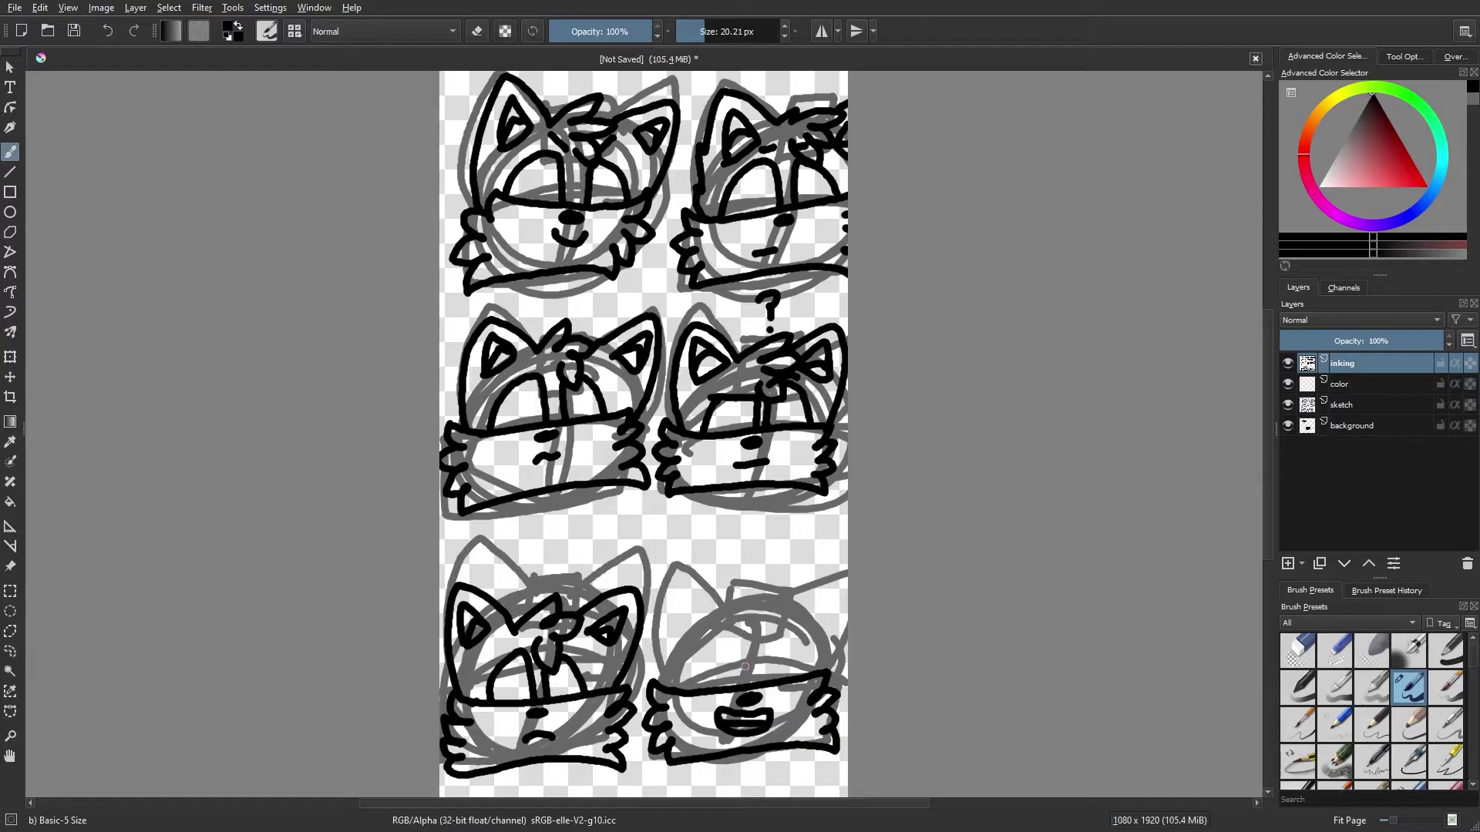
pyautogui.hotkey('ctrl', 'z')
pyautogui.moveTo(724, 713)
pyautogui.mouseDown()
pyautogui.moveTo(744, 736)
pyautogui.moveTo(719, 720)
pyautogui.moveTo(763, 718)
pyautogui.mouseUp()
pyautogui.hotkey('ctrl', 'z')
# Step: Ink the bottom-right head's two ears and side outlines, with triangles inside the ears
pyautogui.moveTo(723, 610)
pyautogui.mouseDown()
pyautogui.moveTo(665, 596)
pyautogui.moveTo(665, 688)
pyautogui.mouseUp()
pyautogui.hotkey('ctrl', 'z')
pyautogui.hotkey('ctrl', 'z')
pyautogui.moveTo(787, 615)
pyautogui.mouseDown()
pyautogui.moveTo(832, 586)
pyautogui.moveTo(841, 634)
pyautogui.moveTo(830, 585)
pyautogui.moveTo(824, 672)
pyautogui.mouseUp()
pyautogui.hotkey('ctrl', 'z')
pyautogui.moveTo(705, 608)
pyautogui.mouseDown()
pyautogui.moveTo(681, 629)
pyautogui.moveTo(681, 596)
pyautogui.moveTo(682, 641)
pyautogui.moveTo(707, 619)
pyautogui.mouseUp()
pyautogui.hotkey('ctrl', 'z')
pyautogui.moveTo(821, 607)
pyautogui.mouseDown()
pyautogui.moveTo(806, 633)
pyautogui.moveTo(823, 628)
pyautogui.mouseUp()
# Step: Ink a pointed hair tuft on the bottom-right head's forehead and clean up its overlapping lines
pyautogui.moveTo(726, 616)
pyautogui.mouseDown()
pyautogui.moveTo(763, 590)
pyautogui.moveTo(790, 611)
pyautogui.mouseUp()
pyautogui.moveTo(790, 611)
pyautogui.mouseDown()
pyautogui.moveTo(767, 643)
pyautogui.moveTo(749, 636)
pyautogui.mouseUp()
pyautogui.press('e')
pyautogui.press('e')
# Step: Ink two arched eyes and a short eyebrow stroke on the bottom-right head
pyautogui.moveTo(692, 686)
pyautogui.mouseDown()
pyautogui.moveTo(725, 641)
pyautogui.moveTo(753, 661)
pyautogui.moveTo(749, 634)
pyautogui.moveTo(701, 681)
pyautogui.moveTo(730, 639)
pyautogui.moveTo(743, 671)
pyautogui.moveTo(701, 687)
pyautogui.moveTo(736, 641)
pyautogui.moveTo(747, 686)
pyautogui.moveTo(797, 675)
pyautogui.moveTo(771, 646)
pyautogui.moveTo(760, 673)
pyautogui.moveTo(792, 663)
pyautogui.moveTo(798, 676)
pyautogui.moveTo(770, 641)
pyautogui.moveTo(799, 673)
pyautogui.moveTo(773, 645)
pyautogui.moveTo(764, 680)
pyautogui.mouseUp()
pyautogui.hotkey('ctrl', 'z')
pyautogui.hotkey('ctrl', 'z')
pyautogui.hotkey('ctrl', 'z')
pyautogui.hotkey('ctrl', 'z')
pyautogui.hotkey('ctrl', 'z')
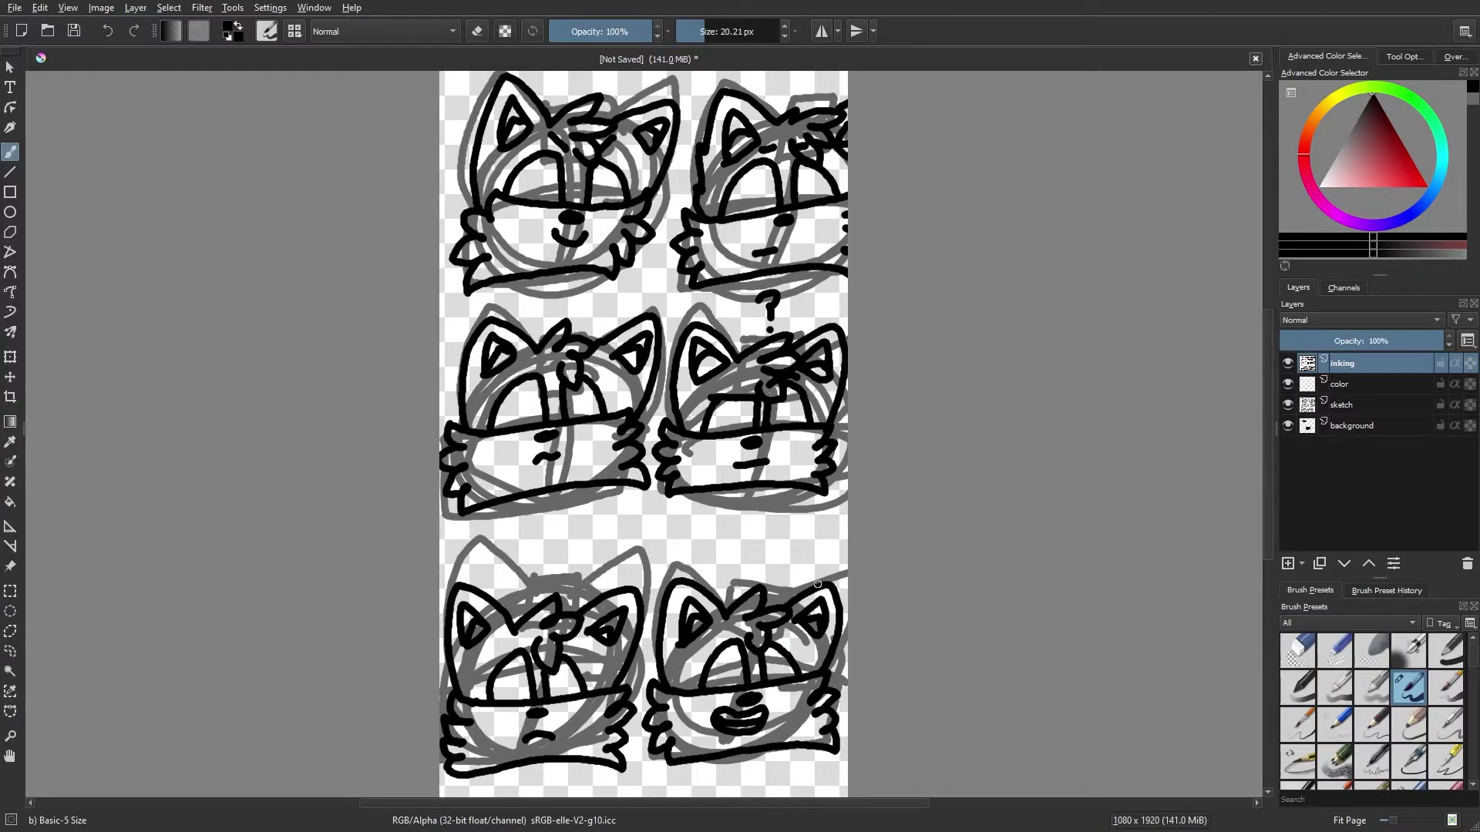
pyautogui.moveTo(718, 634)
pyautogui.mouseDown()
pyautogui.moveTo(786, 617)
pyautogui.moveTo(739, 631)
pyautogui.mouseUp()
pyautogui.hotkey('ctrl', 'z')
pyautogui.moveTo(559, 678); pyautogui.dragTo(561, 686)
pyautogui.moveTo(504, 640)
pyautogui.mouseDown()
pyautogui.moveTo(528, 634)
pyautogui.moveTo(516, 685)
pyautogui.mouseUp()
pyautogui.hotkey('ctrl', 'z')
pyautogui.hotkey('ctrl', 'z')
pyautogui.hotkey('ctrl', 'z')
pyautogui.moveTo(564, 680); pyautogui.dragTo(564, 686)
pyautogui.hotkey('ctrl', 'z')
pyautogui.hotkey('ctrl', 'z')
# Step: On the color layer, choose white and paint the middle-right head's muzzle and eyes
pyautogui.click(1348, 385)
pyautogui.rightClick(772, 561)
pyautogui.moveTo(749, 574); pyautogui.dragTo(729, 585)
pyautogui.rightClick(724, 579)
pyautogui.moveTo(688, 451)
pyautogui.mouseDown()
pyautogui.moveTo(672, 485)
pyautogui.moveTo(714, 442)
pyautogui.moveTo(697, 440)
pyautogui.moveTo(717, 451)
pyautogui.moveTo(710, 482)
pyautogui.moveTo(721, 455)
pyautogui.moveTo(816, 433)
pyautogui.moveTo(761, 477)
pyautogui.moveTo(817, 482)
pyautogui.moveTo(813, 457)
pyautogui.moveTo(777, 469)
pyautogui.mouseUp()
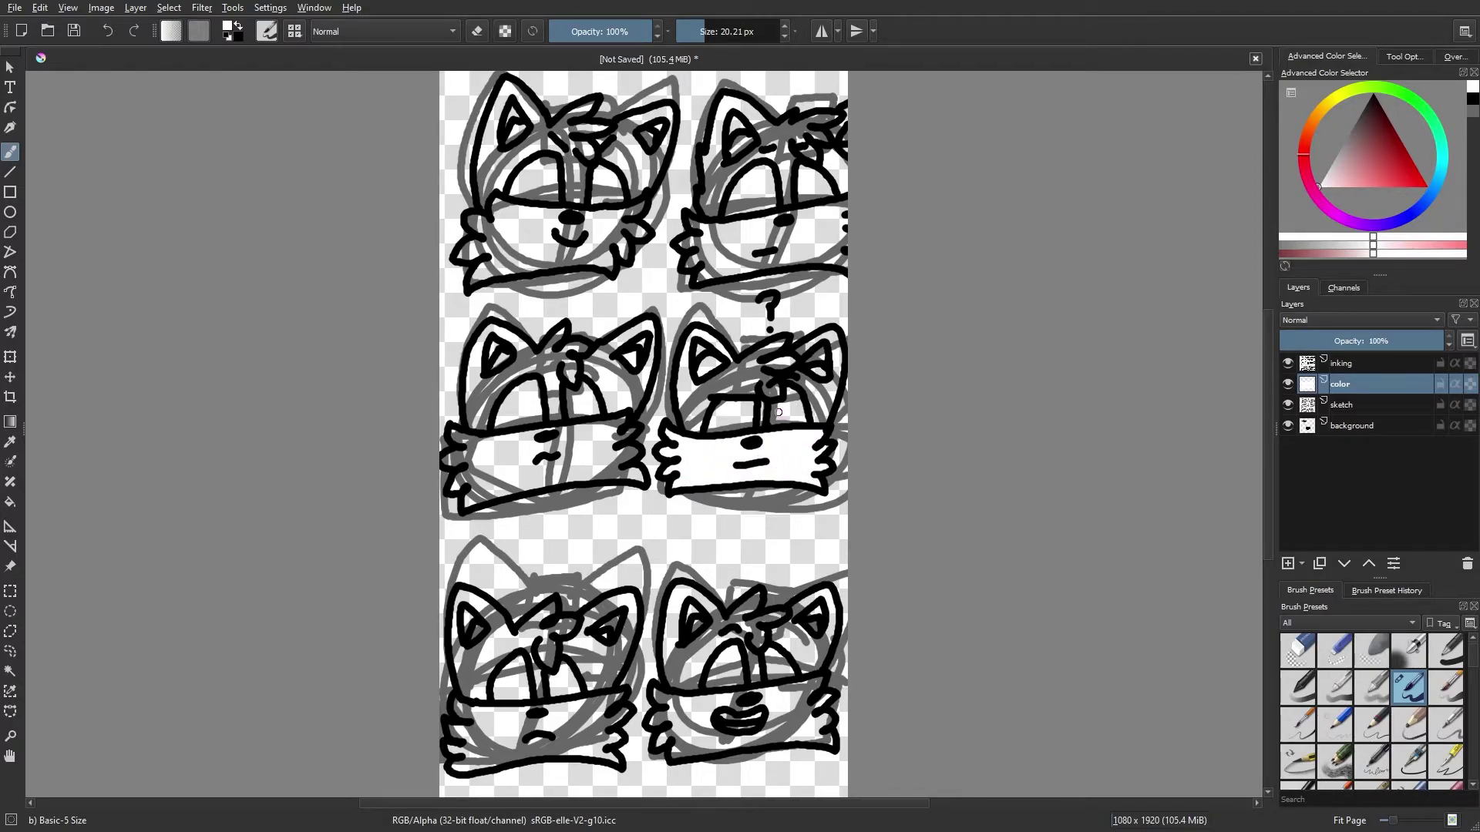
pyautogui.moveTo(780, 414)
pyautogui.mouseDown()
pyautogui.moveTo(794, 389)
pyautogui.moveTo(719, 427)
pyautogui.moveTo(723, 407)
pyautogui.mouseUp()
# Step: Paint the muzzles and eyes of the middle-left, top-right and top-left heads white
pyautogui.moveTo(501, 451)
pyautogui.mouseDown()
pyautogui.moveTo(466, 441)
pyautogui.moveTo(531, 393)
pyautogui.moveTo(524, 435)
pyautogui.moveTo(562, 463)
pyautogui.moveTo(574, 404)
pyautogui.moveTo(595, 412)
pyautogui.moveTo(580, 468)
pyautogui.moveTo(614, 427)
pyautogui.moveTo(611, 455)
pyautogui.moveTo(628, 455)
pyautogui.moveTo(613, 474)
pyautogui.moveTo(494, 497)
pyautogui.moveTo(521, 474)
pyautogui.moveTo(463, 480)
pyautogui.moveTo(476, 459)
pyautogui.moveTo(452, 457)
pyautogui.mouseUp()
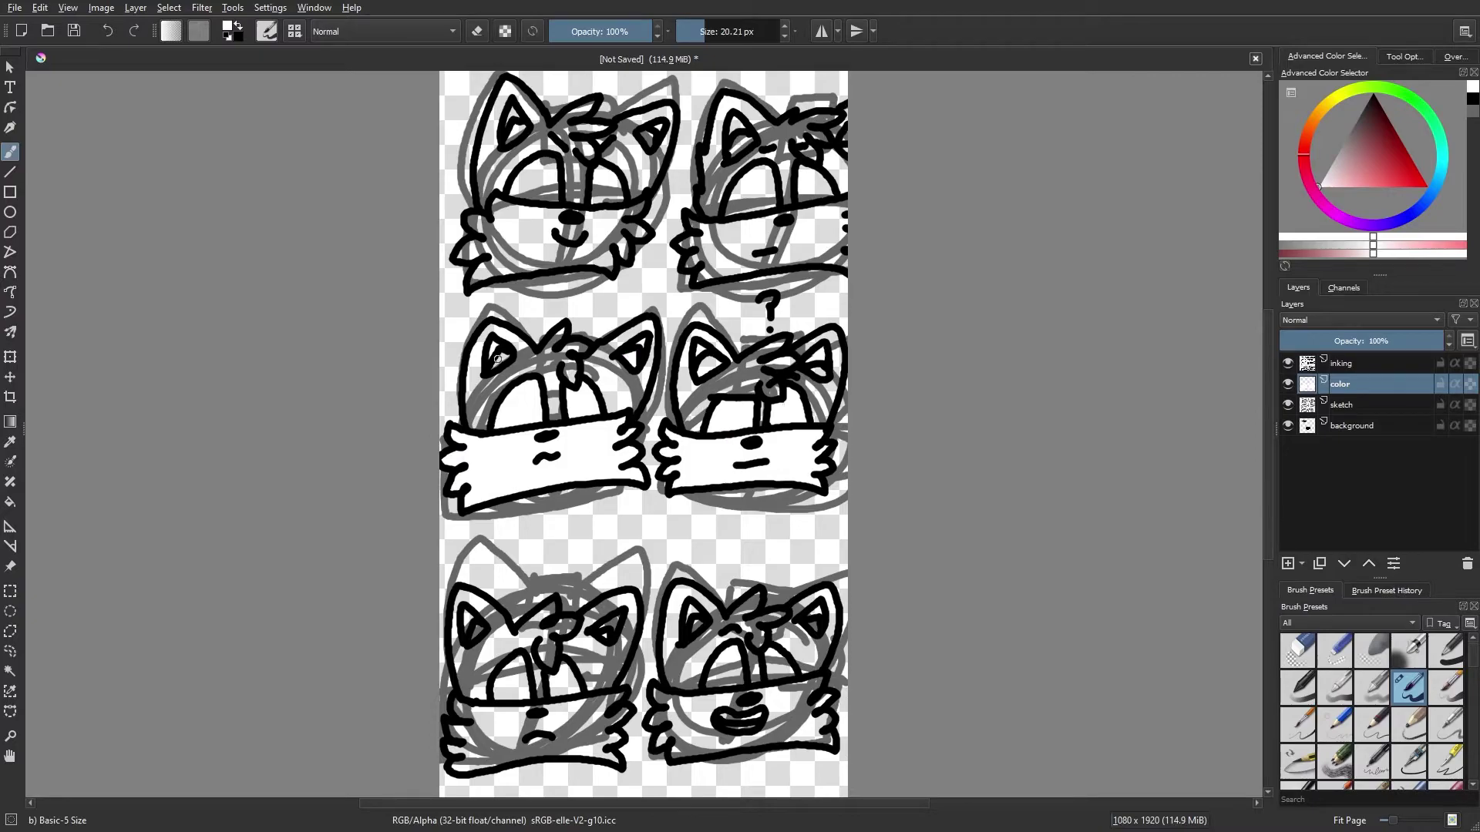
pyautogui.moveTo(728, 189)
pyautogui.mouseDown()
pyautogui.moveTo(764, 169)
pyautogui.moveTo(767, 208)
pyautogui.moveTo(755, 182)
pyautogui.moveTo(800, 204)
pyautogui.moveTo(801, 165)
pyautogui.moveTo(827, 195)
pyautogui.moveTo(796, 237)
pyautogui.moveTo(757, 223)
pyautogui.moveTo(723, 251)
pyautogui.moveTo(712, 239)
pyautogui.moveTo(723, 232)
pyautogui.moveTo(692, 220)
pyautogui.moveTo(702, 270)
pyautogui.moveTo(789, 240)
pyautogui.moveTo(841, 261)
pyautogui.moveTo(833, 209)
pyautogui.moveTo(818, 212)
pyautogui.moveTo(845, 240)
pyautogui.mouseUp()
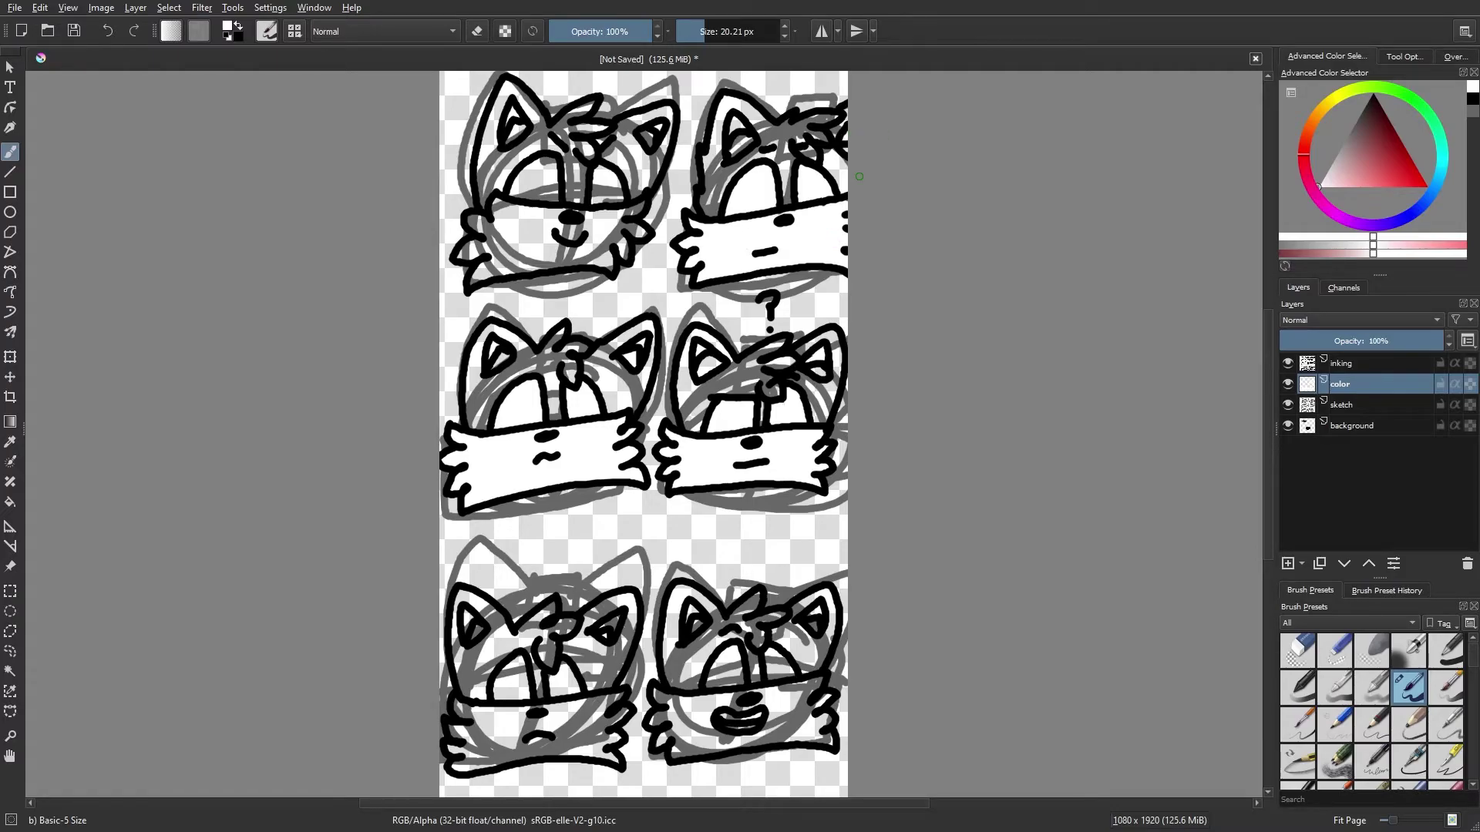
pyautogui.moveTo(595, 189)
pyautogui.mouseDown()
pyautogui.moveTo(596, 206)
pyautogui.moveTo(599, 171)
pyautogui.moveTo(643, 201)
pyautogui.moveTo(626, 235)
pyautogui.moveTo(547, 215)
pyautogui.moveTo(580, 233)
pyautogui.moveTo(543, 246)
pyautogui.moveTo(548, 164)
pyautogui.moveTo(528, 182)
pyautogui.moveTo(551, 208)
pyautogui.mouseUp()
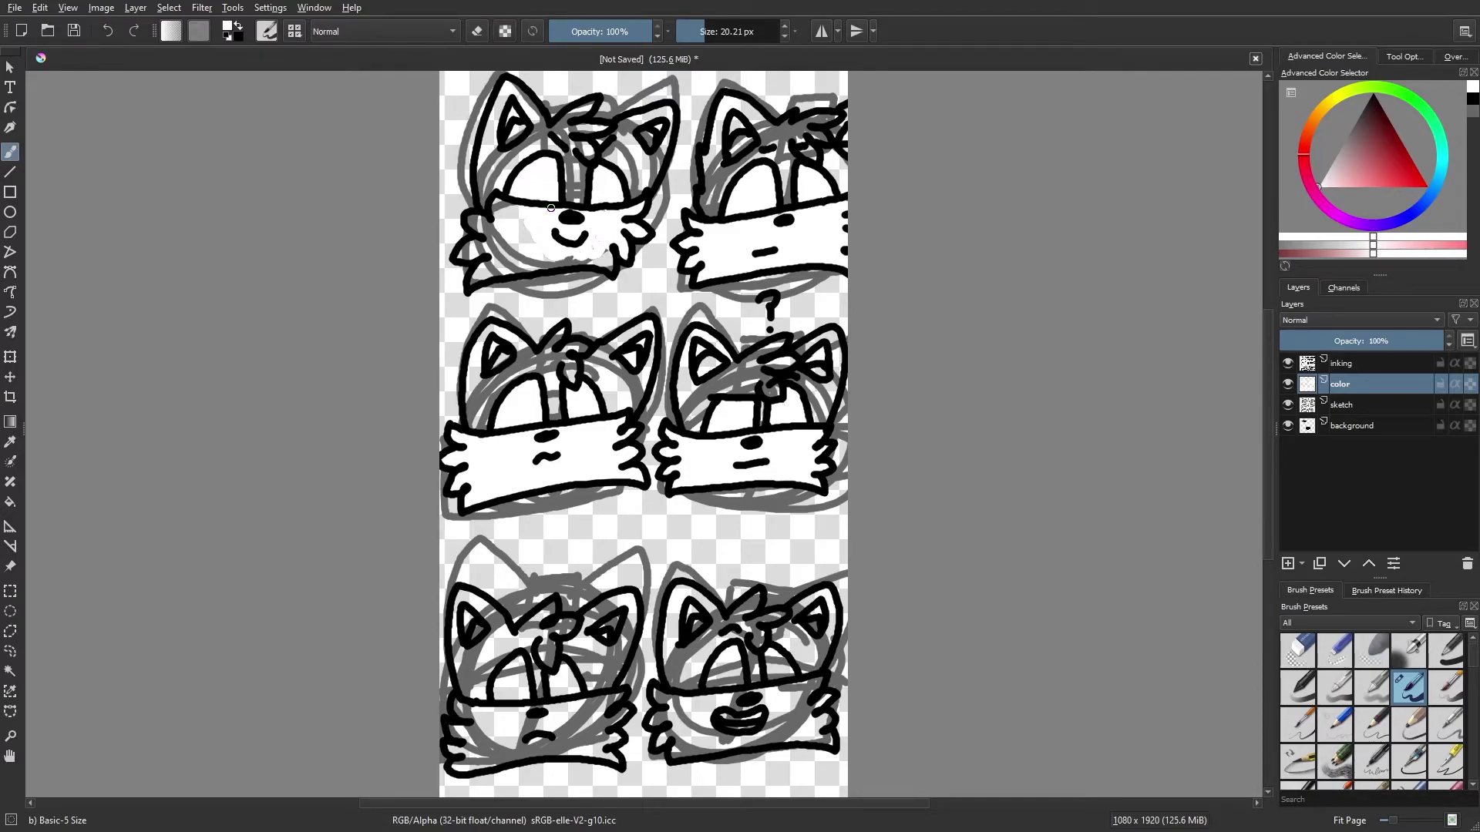
pyautogui.moveTo(566, 240)
pyautogui.mouseDown()
pyautogui.moveTo(503, 205)
pyautogui.moveTo(472, 250)
pyautogui.moveTo(482, 273)
pyautogui.moveTo(605, 254)
pyautogui.moveTo(587, 260)
pyautogui.mouseUp()
pyautogui.moveTo(514, 238); pyautogui.dragTo(562, 252)
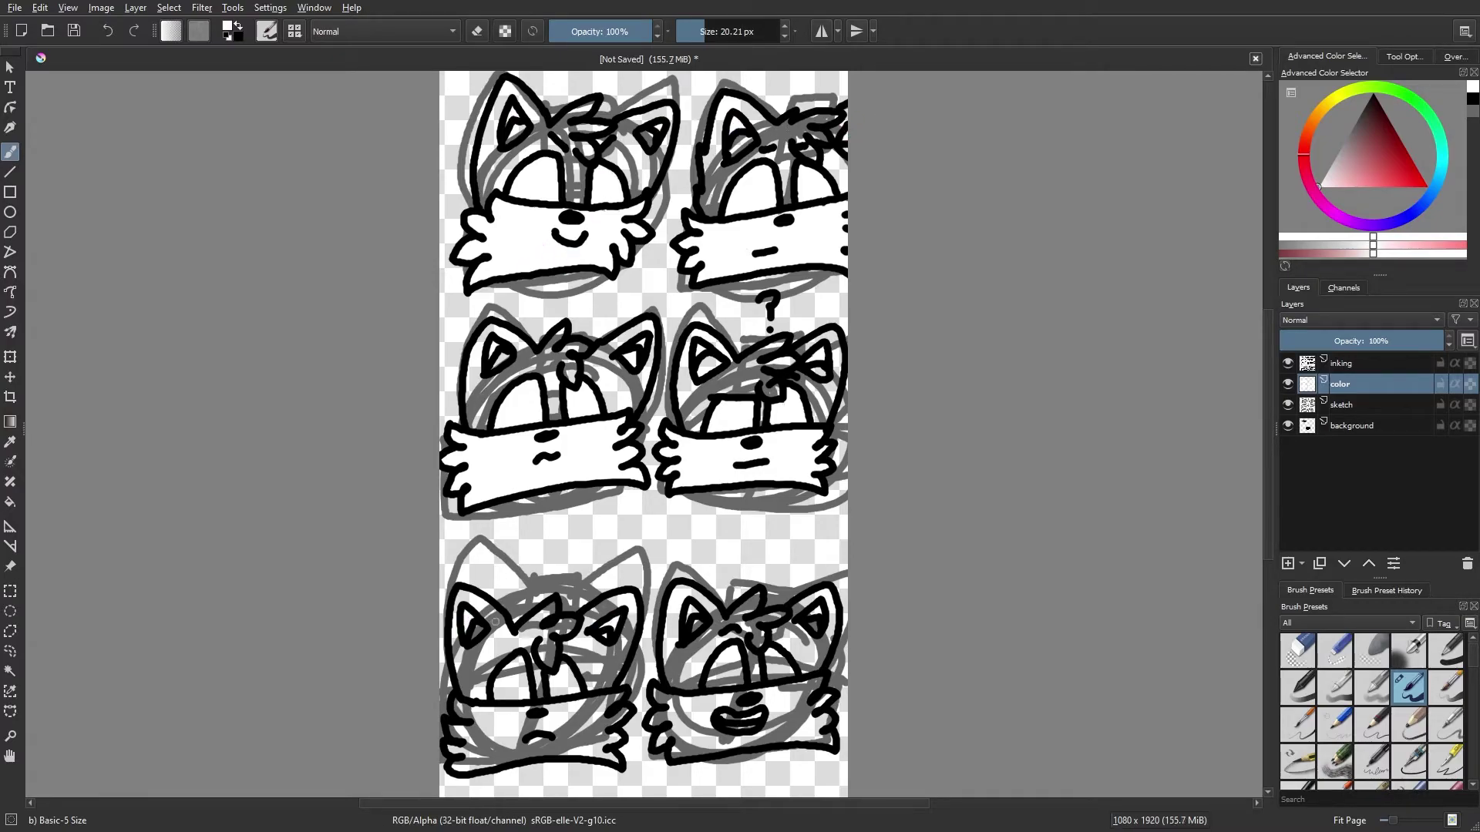
# Step: Paint the muzzles and eyes of the two bottom heads white
pyautogui.moveTo(509, 703)
pyautogui.mouseDown()
pyautogui.moveTo(518, 668)
pyautogui.moveTo(572, 685)
pyautogui.moveTo(608, 625)
pyautogui.moveTo(618, 674)
pyautogui.moveTo(605, 702)
pyautogui.moveTo(560, 716)
pyautogui.moveTo(529, 712)
pyautogui.moveTo(537, 703)
pyautogui.moveTo(545, 722)
pyautogui.moveTo(461, 708)
pyautogui.moveTo(472, 720)
pyautogui.moveTo(453, 730)
pyautogui.moveTo(546, 726)
pyautogui.moveTo(495, 757)
pyautogui.moveTo(599, 709)
pyautogui.moveTo(619, 717)
pyautogui.moveTo(530, 750)
pyautogui.moveTo(613, 736)
pyautogui.moveTo(604, 754)
pyautogui.moveTo(451, 749)
pyautogui.mouseUp()
pyautogui.moveTo(734, 682)
pyautogui.mouseDown()
pyautogui.moveTo(720, 671)
pyautogui.moveTo(736, 661)
pyautogui.moveTo(792, 677)
pyautogui.mouseUp()
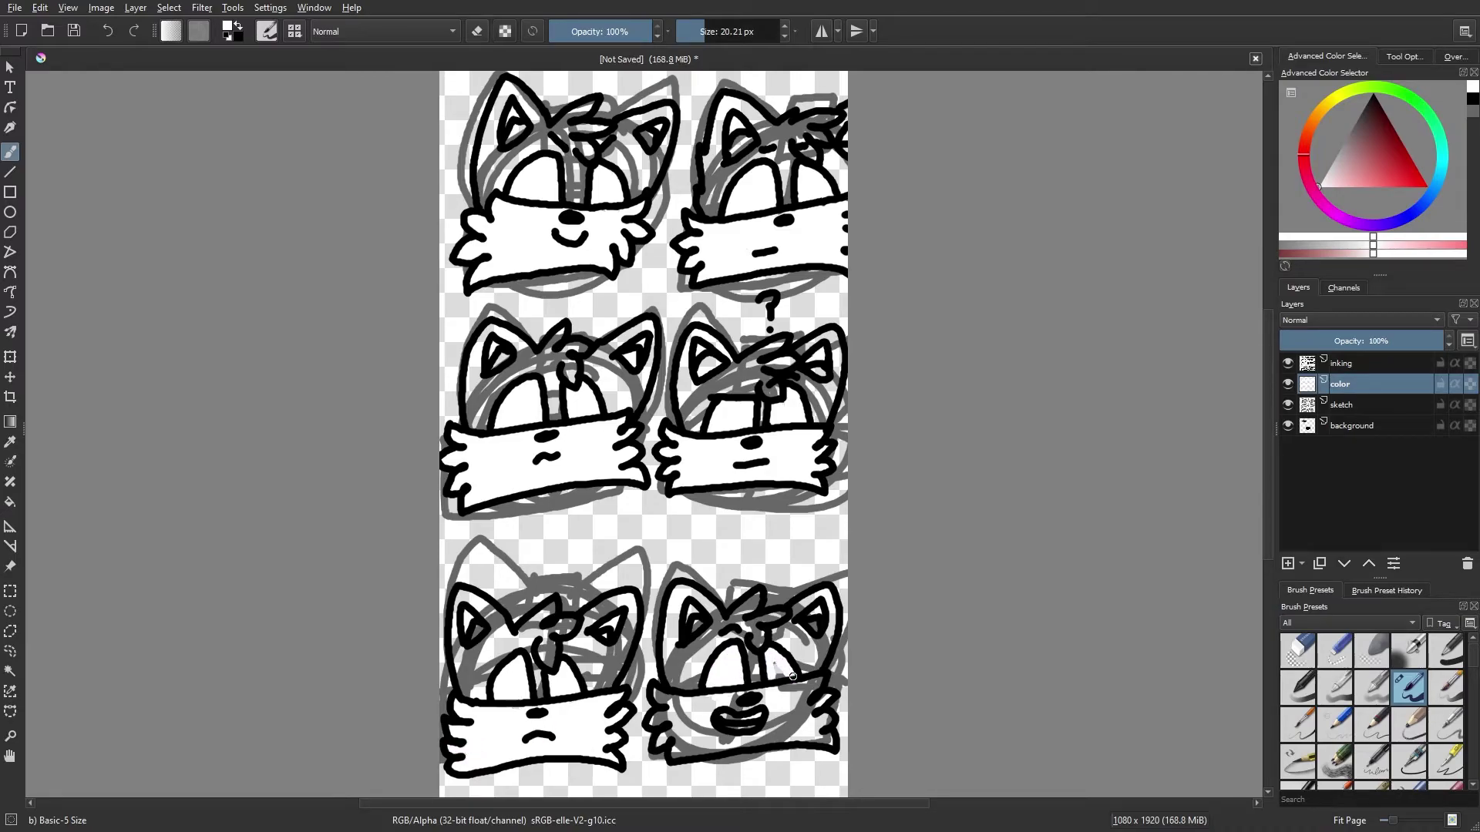
pyautogui.moveTo(750, 729)
pyautogui.mouseDown()
pyautogui.moveTo(777, 682)
pyautogui.moveTo(723, 714)
pyautogui.moveTo(785, 690)
pyautogui.moveTo(751, 744)
pyautogui.moveTo(787, 709)
pyautogui.moveTo(778, 691)
pyautogui.moveTo(819, 681)
pyautogui.moveTo(799, 705)
pyautogui.moveTo(824, 701)
pyautogui.moveTo(827, 742)
pyautogui.moveTo(752, 728)
pyautogui.moveTo(695, 751)
pyautogui.moveTo(679, 744)
pyautogui.moveTo(724, 749)
pyautogui.moveTo(707, 714)
pyautogui.moveTo(667, 734)
pyautogui.moveTo(683, 701)
pyautogui.mouseUp()
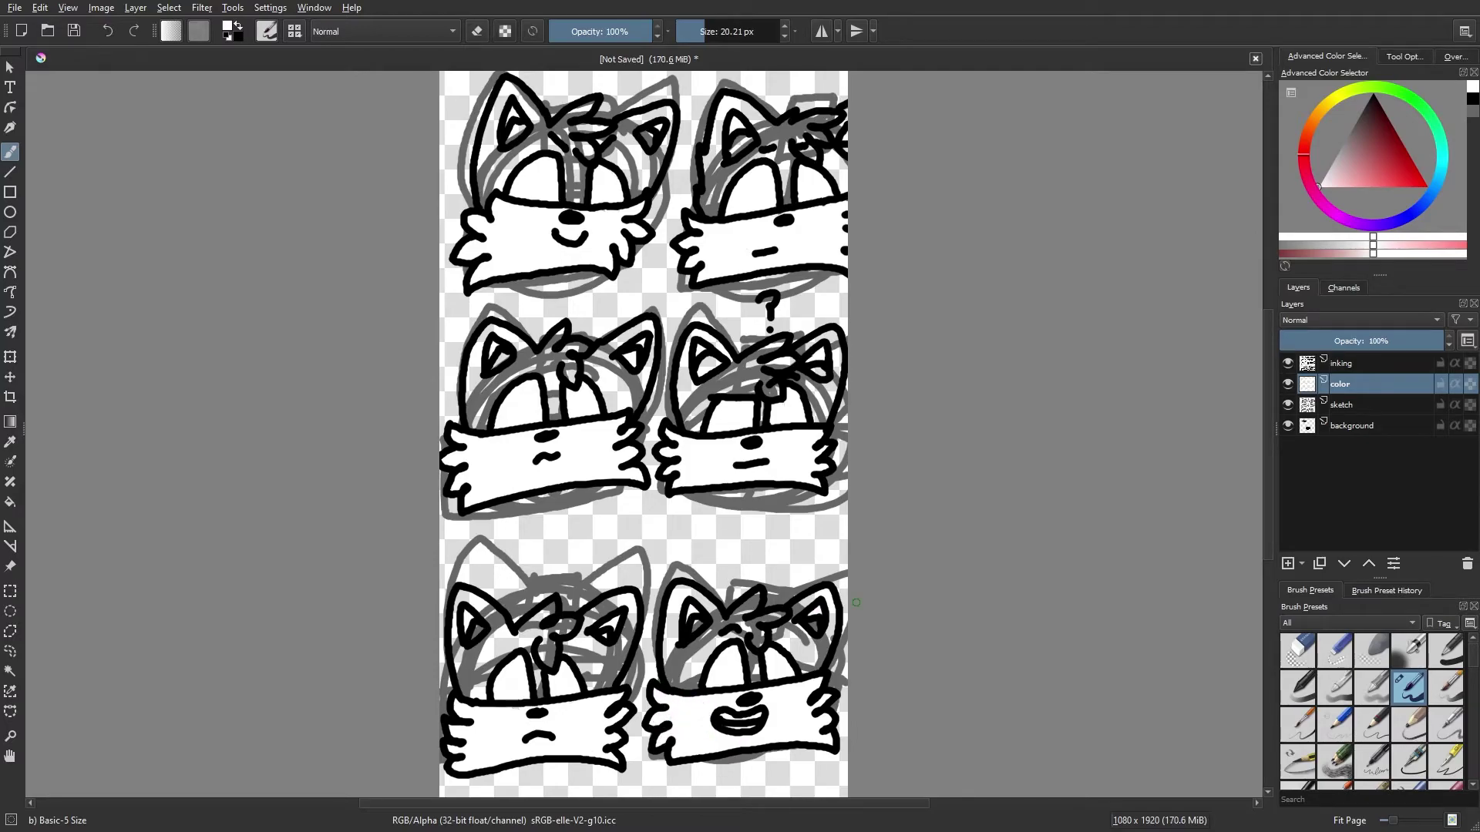
# Step: Choose orange and paint the fur of the top-left head, including its ears and hair tuft
pyautogui.rightClick(698, 454)
pyautogui.click(655, 427)
pyautogui.click(724, 474)
pyautogui.click(492, 167)
pyautogui.moveTo(483, 205)
pyautogui.mouseDown()
pyautogui.moveTo(480, 133)
pyautogui.moveTo(512, 82)
pyautogui.moveTo(575, 194)
pyautogui.moveTo(566, 124)
pyautogui.moveTo(586, 108)
pyautogui.moveTo(581, 153)
pyautogui.moveTo(610, 154)
pyautogui.moveTo(635, 184)
pyautogui.moveTo(667, 114)
pyautogui.moveTo(617, 128)
pyautogui.moveTo(632, 172)
pyautogui.moveTo(646, 171)
pyautogui.mouseUp()
pyautogui.moveTo(498, 124)
pyautogui.mouseDown()
pyautogui.moveTo(491, 188)
pyautogui.moveTo(550, 143)
pyautogui.moveTo(540, 128)
pyautogui.moveTo(515, 153)
pyautogui.moveTo(499, 142)
pyautogui.moveTo(524, 144)
pyautogui.moveTo(503, 167)
pyautogui.mouseUp()
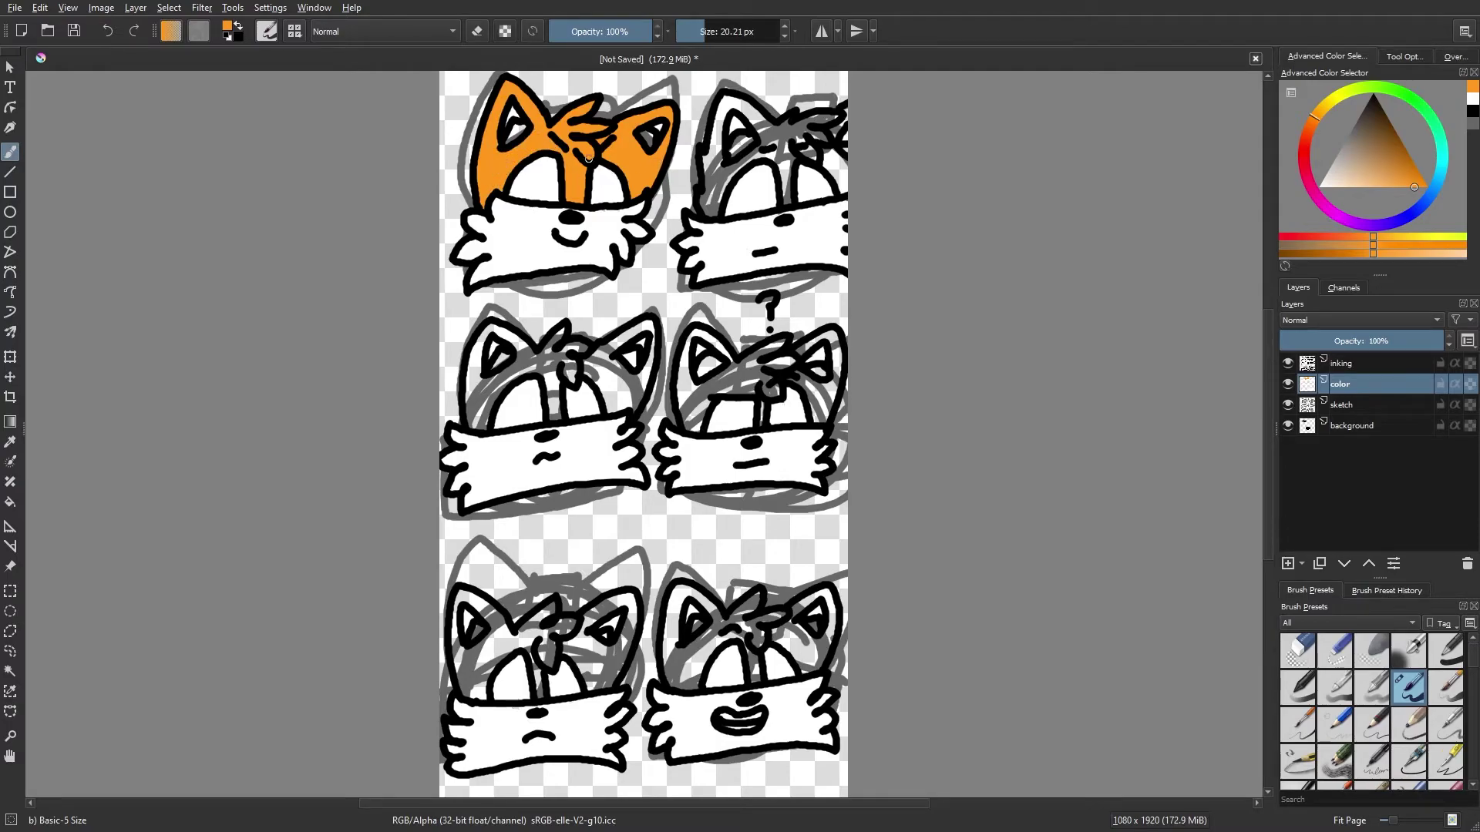
# Step: Paint the fur, ears and hair tufts of the remaining five heads orange
pyautogui.moveTo(722, 189)
pyautogui.mouseDown()
pyautogui.moveTo(703, 163)
pyautogui.moveTo(723, 184)
pyautogui.moveTo(773, 130)
pyautogui.moveTo(724, 100)
pyautogui.moveTo(720, 156)
pyautogui.moveTo(762, 155)
pyautogui.moveTo(786, 193)
pyautogui.moveTo(780, 124)
pyautogui.moveTo(815, 158)
pyautogui.moveTo(817, 121)
pyautogui.moveTo(845, 111)
pyautogui.moveTo(831, 134)
pyautogui.moveTo(846, 188)
pyautogui.mouseUp()
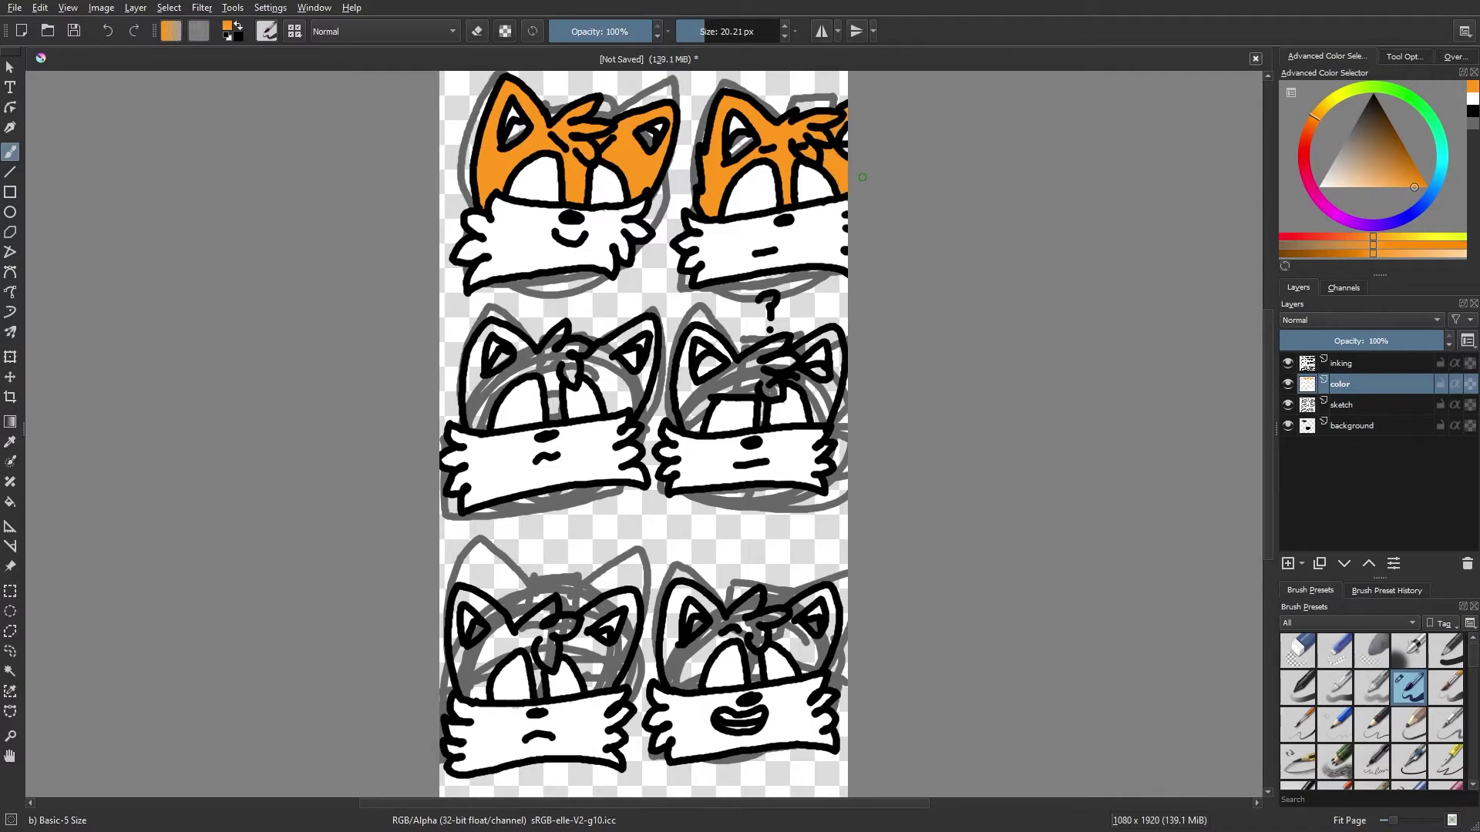
pyautogui.moveTo(468, 386)
pyautogui.mouseDown()
pyautogui.moveTo(490, 326)
pyautogui.moveTo(526, 356)
pyautogui.moveTo(487, 385)
pyautogui.moveTo(518, 391)
pyautogui.moveTo(506, 370)
pyautogui.moveTo(489, 413)
pyautogui.moveTo(535, 367)
pyautogui.moveTo(552, 394)
pyautogui.moveTo(547, 342)
pyautogui.moveTo(571, 374)
pyautogui.moveTo(581, 347)
pyautogui.moveTo(610, 398)
pyautogui.moveTo(635, 403)
pyautogui.moveTo(652, 338)
pyautogui.moveTo(639, 327)
pyautogui.moveTo(601, 369)
pyautogui.moveTo(610, 357)
pyautogui.moveTo(640, 378)
pyautogui.moveTo(685, 379)
pyautogui.moveTo(704, 333)
pyautogui.moveTo(731, 369)
pyautogui.moveTo(696, 392)
pyautogui.moveTo(698, 428)
pyautogui.moveTo(766, 349)
pyautogui.moveTo(789, 361)
pyautogui.moveTo(751, 383)
pyautogui.moveTo(778, 392)
pyautogui.moveTo(763, 424)
pyautogui.moveTo(804, 346)
pyautogui.moveTo(823, 337)
pyautogui.moveTo(839, 367)
pyautogui.moveTo(817, 337)
pyautogui.moveTo(815, 404)
pyautogui.mouseUp()
pyautogui.moveTo(480, 696)
pyautogui.mouseDown()
pyautogui.moveTo(487, 666)
pyautogui.moveTo(549, 612)
pyautogui.moveTo(525, 648)
pyautogui.moveTo(539, 688)
pyautogui.moveTo(541, 643)
pyautogui.moveTo(571, 624)
pyautogui.moveTo(568, 648)
pyautogui.moveTo(607, 682)
pyautogui.moveTo(579, 634)
pyautogui.moveTo(621, 659)
pyautogui.moveTo(631, 603)
pyautogui.moveTo(510, 641)
pyautogui.moveTo(458, 600)
pyautogui.moveTo(465, 684)
pyautogui.moveTo(473, 652)
pyautogui.mouseUp()
pyautogui.moveTo(674, 630)
pyautogui.mouseDown()
pyautogui.moveTo(681, 590)
pyautogui.moveTo(716, 617)
pyautogui.moveTo(753, 597)
pyautogui.moveTo(727, 637)
pyautogui.moveTo(753, 681)
pyautogui.moveTo(749, 619)
pyautogui.moveTo(779, 615)
pyautogui.moveTo(801, 664)
pyautogui.moveTo(823, 656)
pyautogui.moveTo(828, 597)
pyautogui.moveTo(794, 627)
pyautogui.moveTo(806, 661)
pyautogui.mouseUp()
pyautogui.moveTo(717, 628)
pyautogui.mouseDown()
pyautogui.moveTo(679, 685)
pyautogui.moveTo(676, 609)
pyautogui.mouseUp()
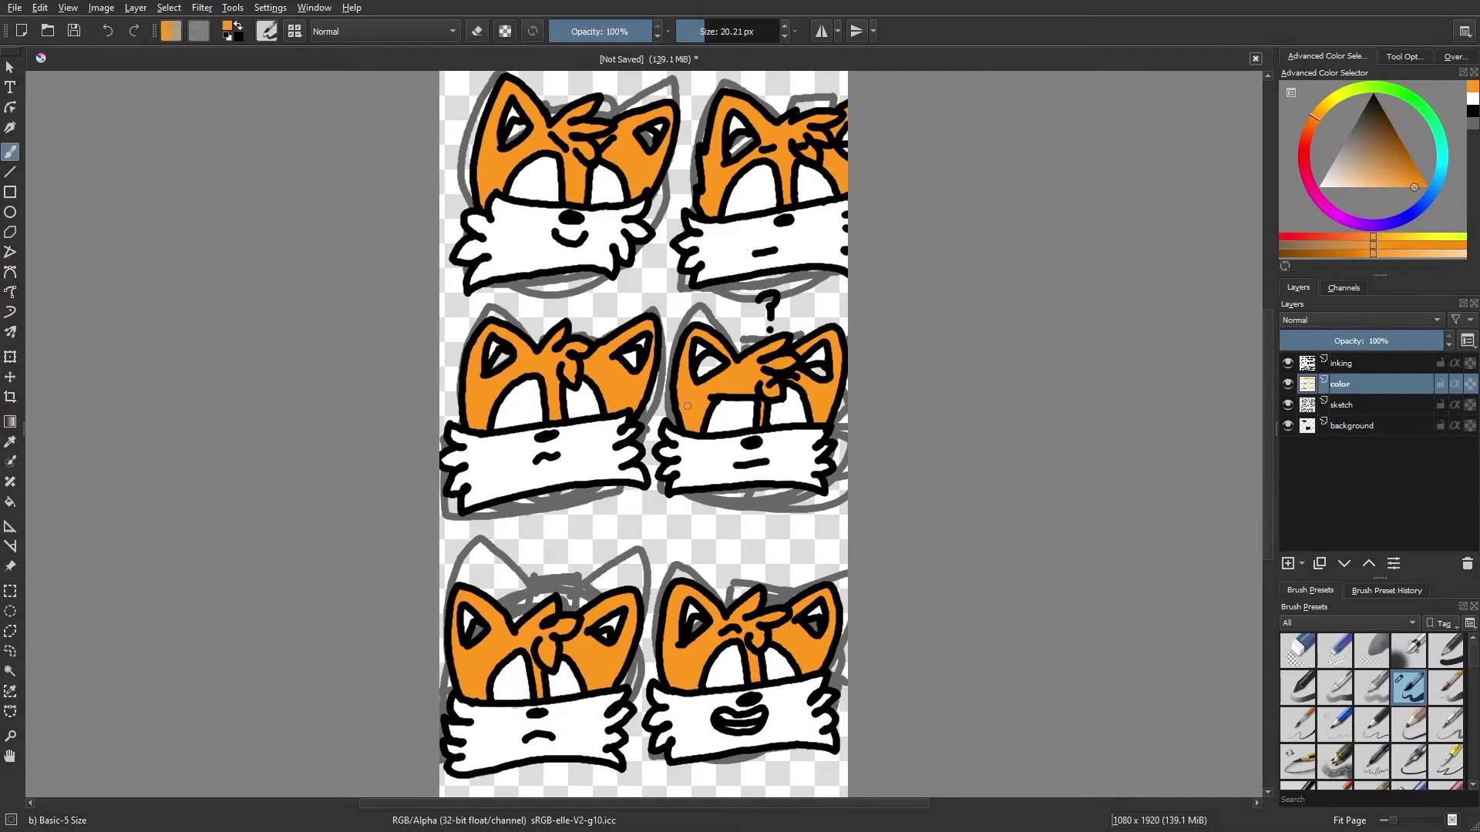
# Step: Choose dark gray and paint the inner-ear triangles of the heads
pyautogui.rightClick(705, 401)
pyautogui.click(722, 409)
pyautogui.click(891, 216)
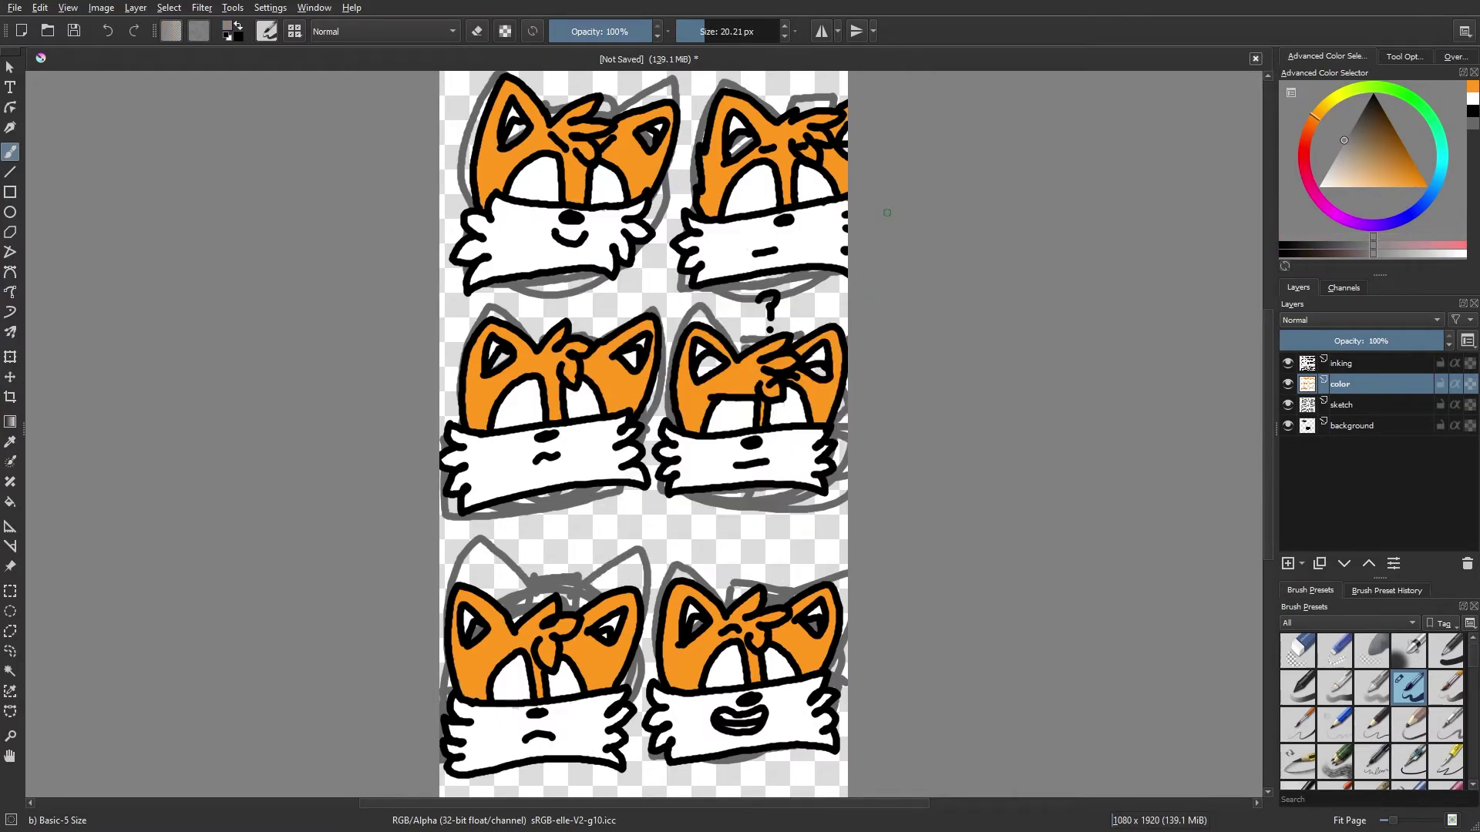
pyautogui.moveTo(510, 127); pyautogui.dragTo(517, 140)
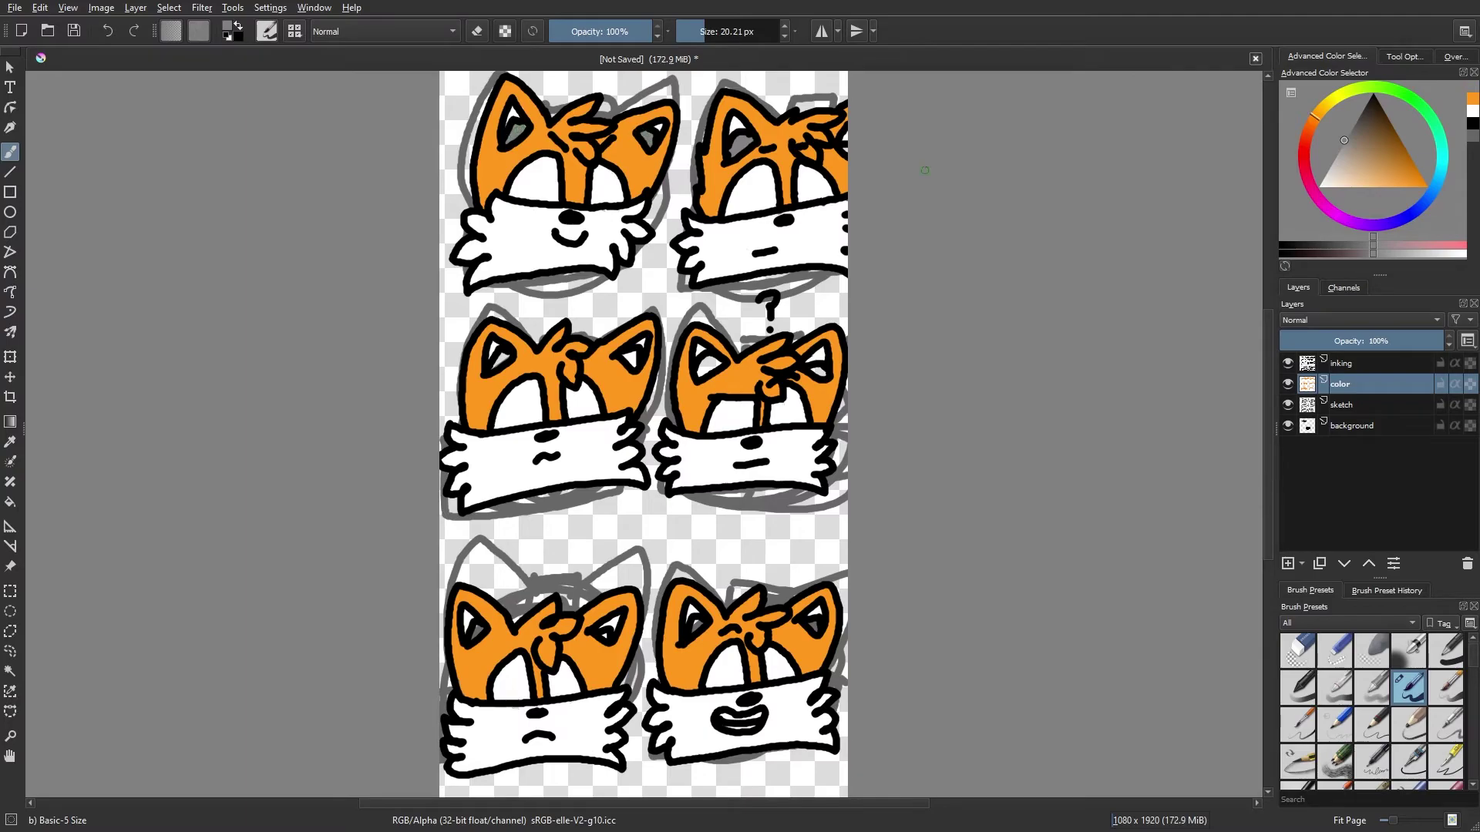
pyautogui.moveTo(708, 364); pyautogui.dragTo(715, 362)
# Step: Choose blue and paint narrow vertical pupils in the eyes of the two top heads
pyautogui.rightClick(775, 412)
pyautogui.moveTo(812, 440); pyautogui.dragTo(815, 432)
pyautogui.click(798, 421)
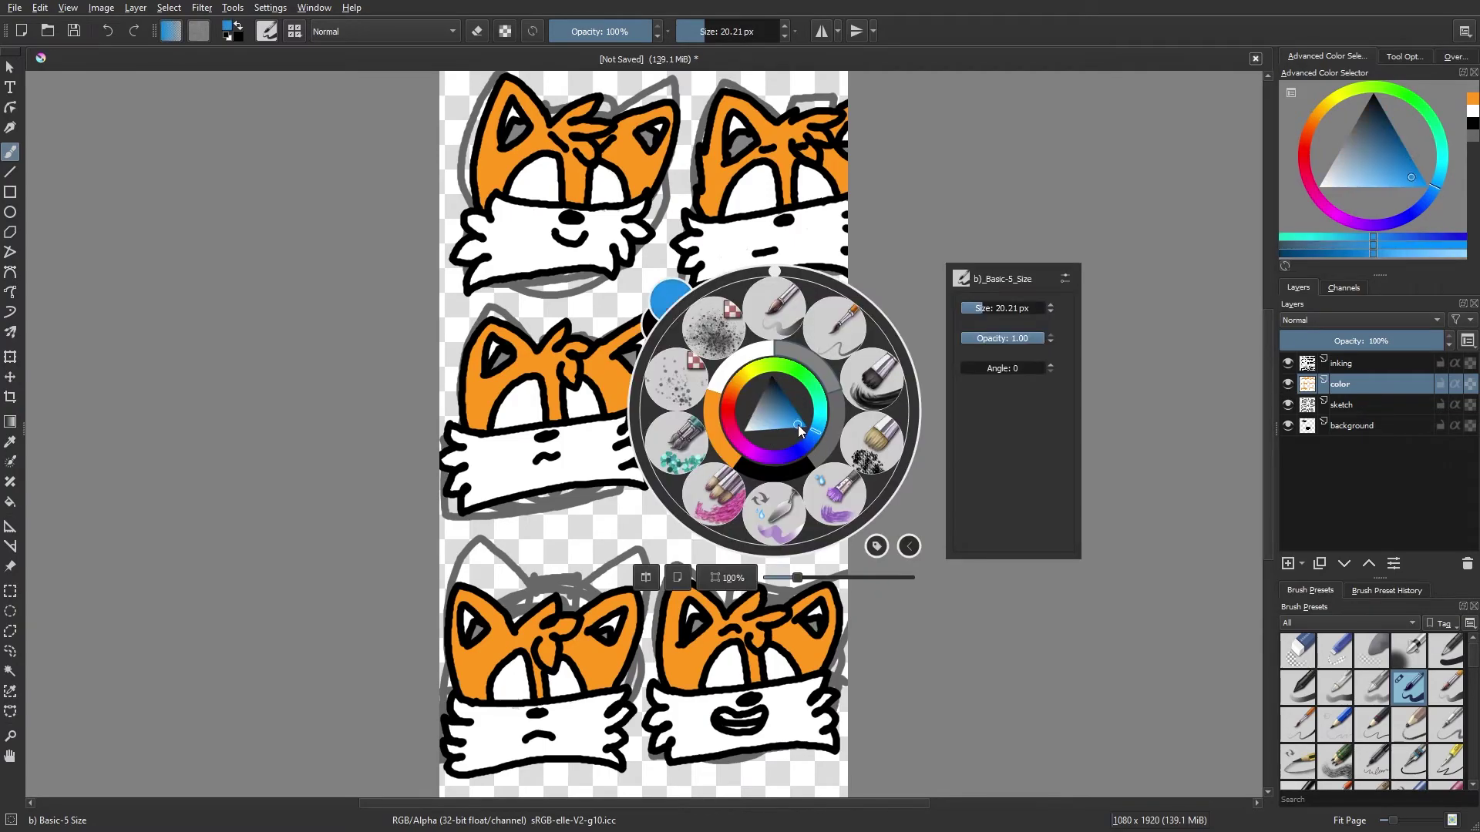
pyautogui.click(902, 289)
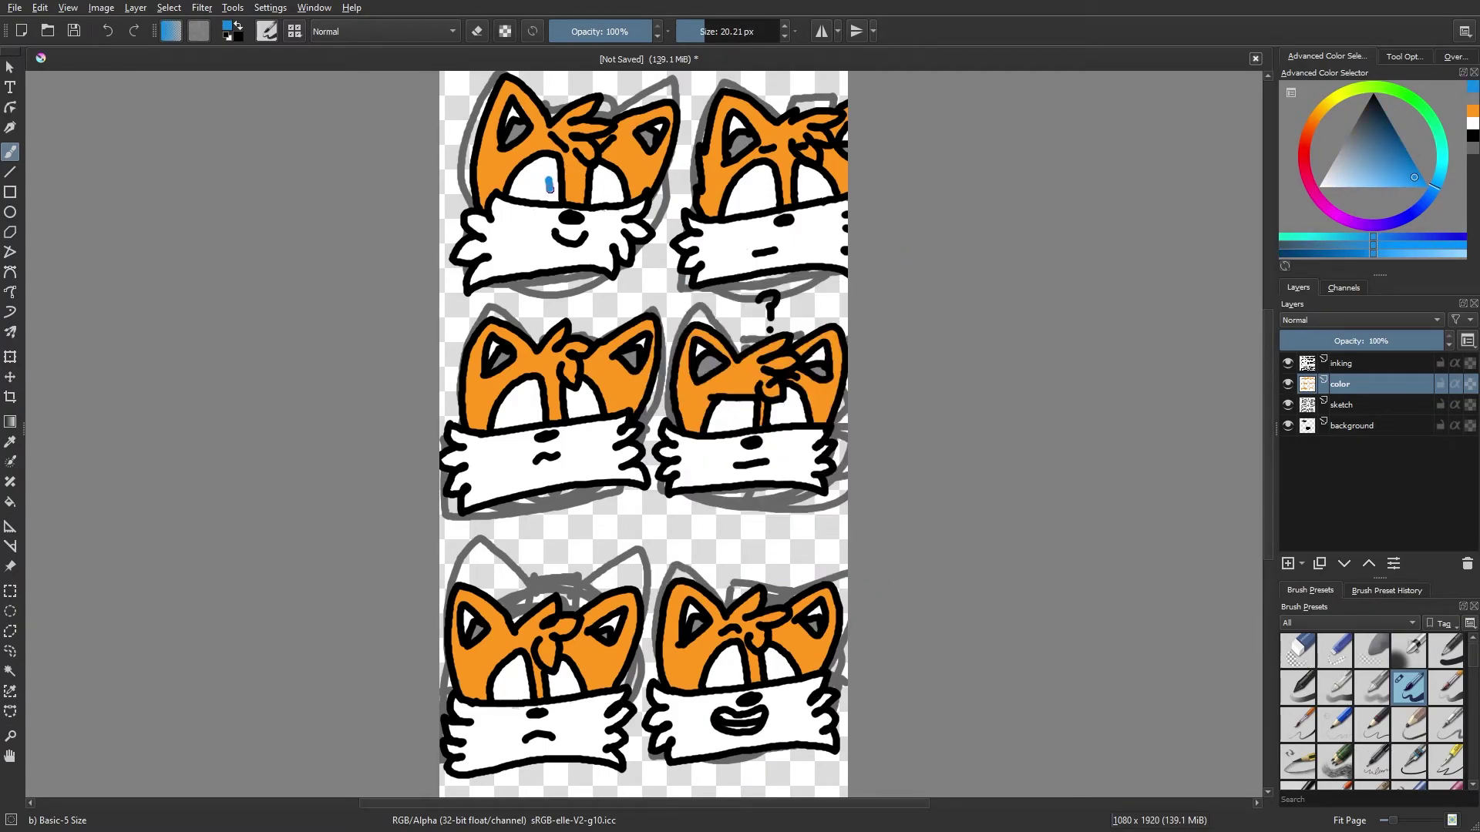
pyautogui.moveTo(549, 177)
pyautogui.mouseDown()
pyautogui.moveTo(549, 192)
pyautogui.moveTo(601, 179)
pyautogui.moveTo(601, 191)
pyautogui.mouseUp()
pyautogui.hotkey('ctrl', 'z')
pyautogui.moveTo(745, 204); pyautogui.dragTo(744, 189)
# Step: Paint narrow blue pupils in the eyes of the middle and bottom heads
pyautogui.moveTo(575, 409); pyautogui.dragTo(573, 397)
pyautogui.hotkey('ctrl', 'z')
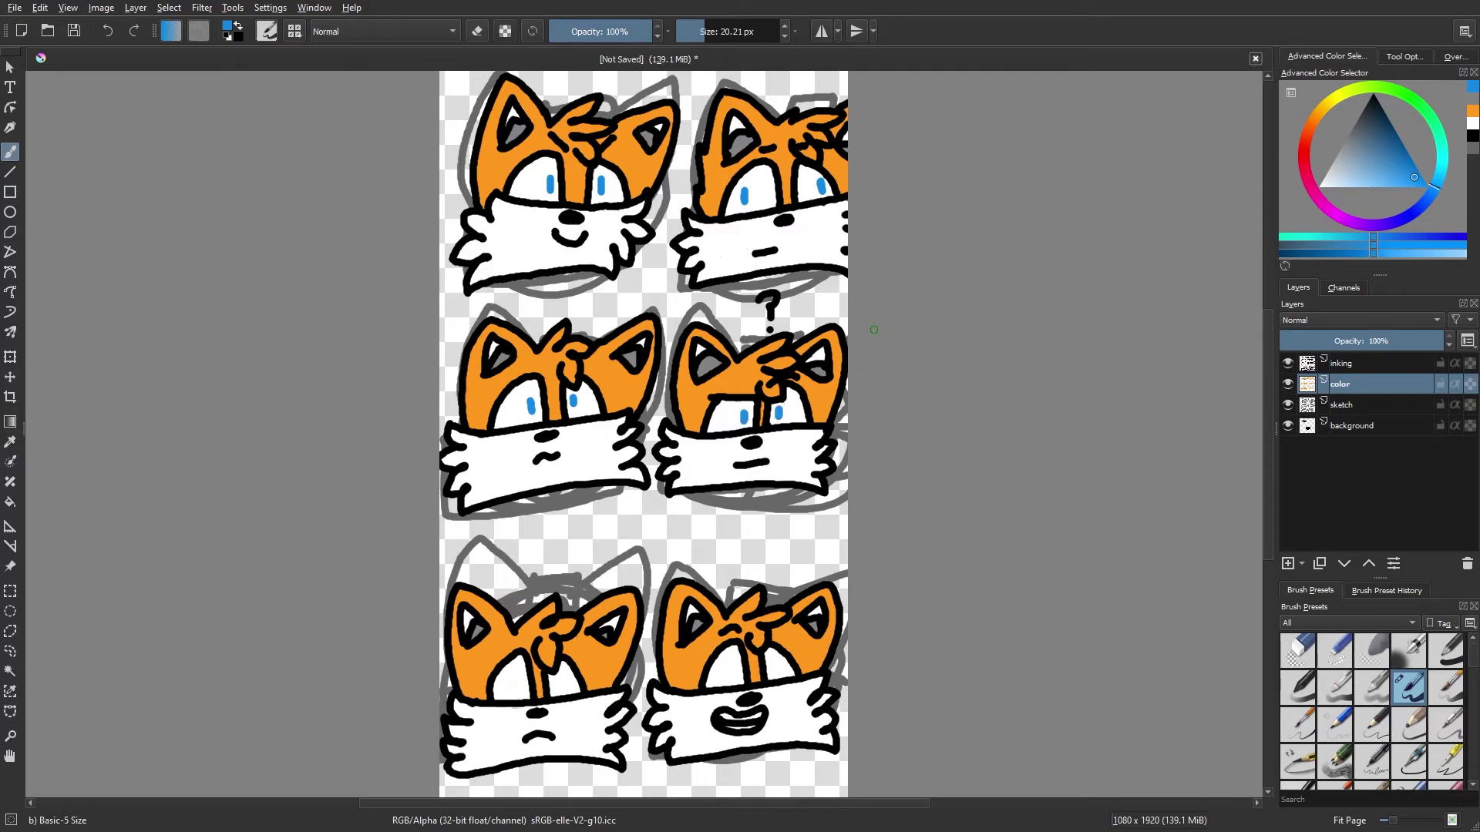
pyautogui.moveTo(519, 692)
pyautogui.mouseDown()
pyautogui.moveTo(518, 678)
pyautogui.moveTo(554, 679)
pyautogui.mouseUp()
pyautogui.moveTo(730, 678); pyautogui.dragTo(729, 664)
# Step: On the inking layer, choose black and add a short eyebrow stroke above the bottom-right head's right eye
pyautogui.click(1342, 369)
pyautogui.rightClick(941, 475)
pyautogui.click(945, 525)
pyautogui.moveTo(769, 635); pyautogui.dragTo(779, 638)
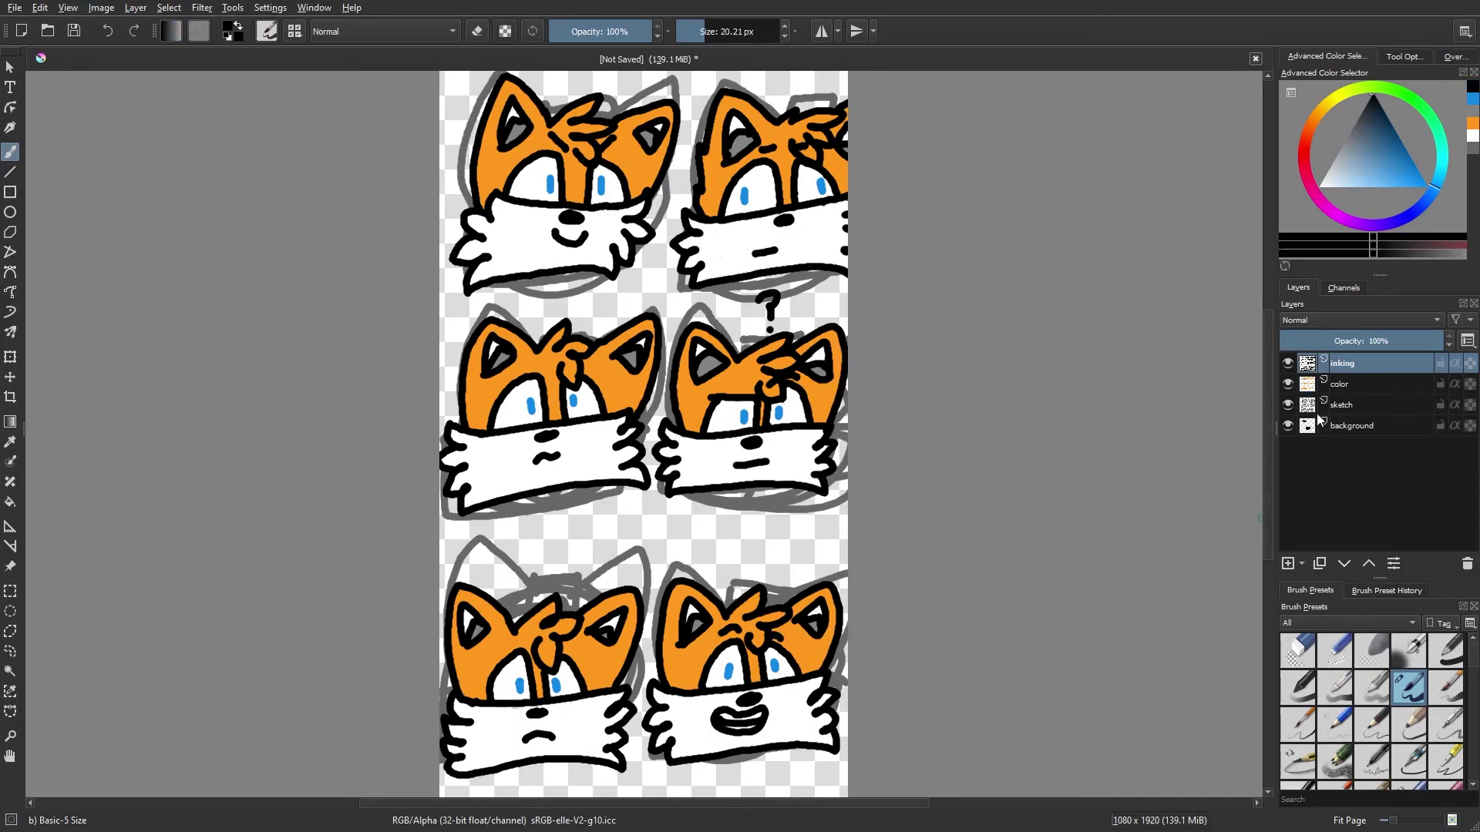
# Step: Hide the sketch layer, then choose orange and touch up the bottom-left head's fur between the eyes on the color layer
pyautogui.click(1338, 387)
pyautogui.click(1287, 404)
pyautogui.rightClick(941, 462)
pyautogui.click(894, 424)
pyautogui.click(534, 663)
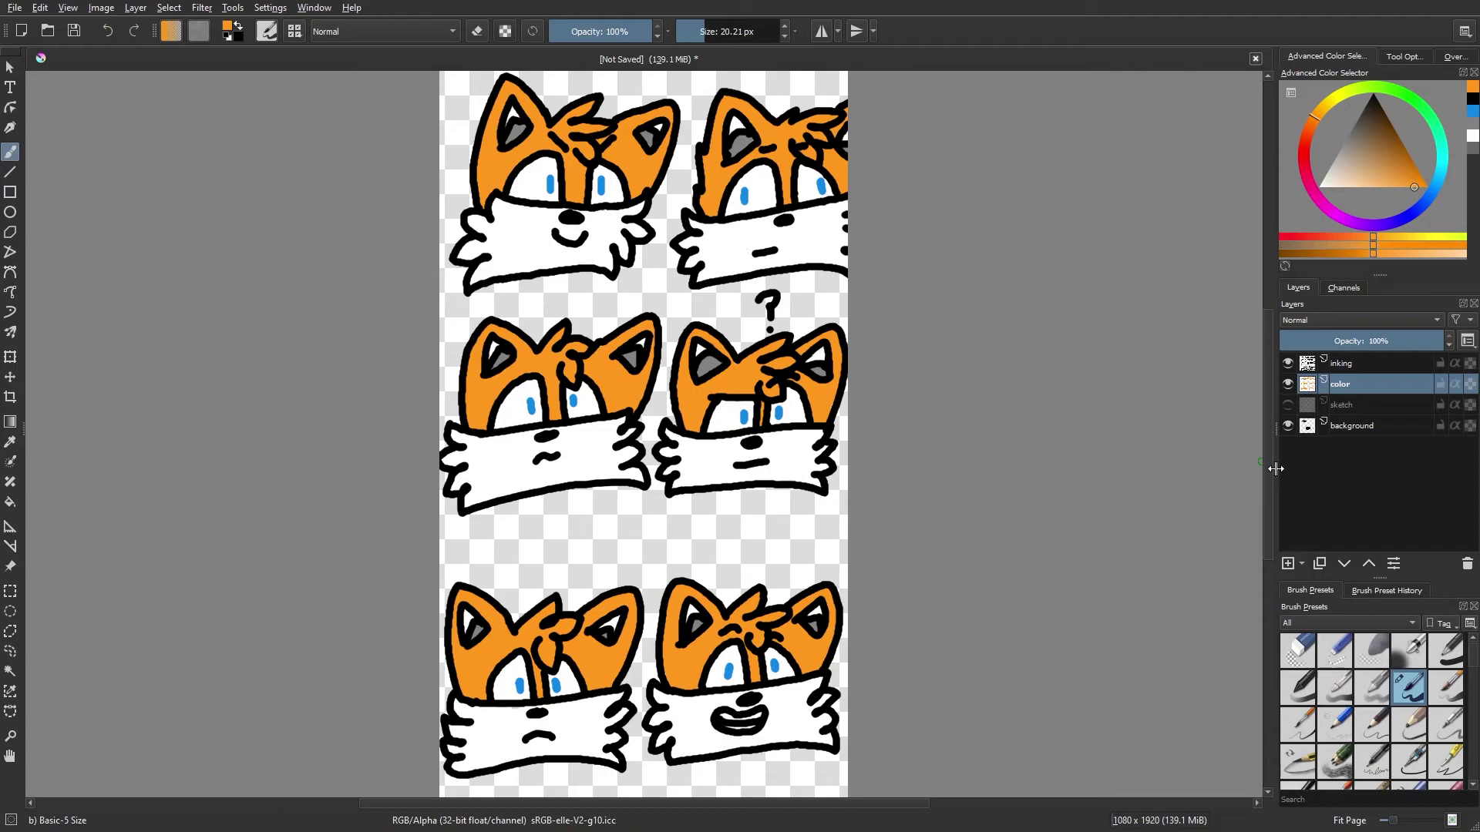
# Step: Hide the inking and color layers and paint the whole background layer light gray with a much larger brush
pyautogui.click(1345, 428)
pyautogui.moveTo(1289, 384); pyautogui.dragTo(1289, 363)
pyautogui.rightClick(941, 444)
pyautogui.click(971, 438)
pyautogui.click(1052, 305)
pyautogui.moveTo(732, 32); pyautogui.dragTo(794, 31)
pyautogui.moveTo(817, 143)
pyautogui.mouseDown()
pyautogui.moveTo(520, 217)
pyautogui.moveTo(933, 646)
pyautogui.moveTo(951, 644)
pyautogui.mouseUp()
# Step: Return to the color layer, reduce the brush size to 20.37 px and show the inking and color layers again
pyautogui.click(1324, 378)
pyautogui.moveTo(752, 33); pyautogui.dragTo(699, 33)
pyautogui.click(785, 27)
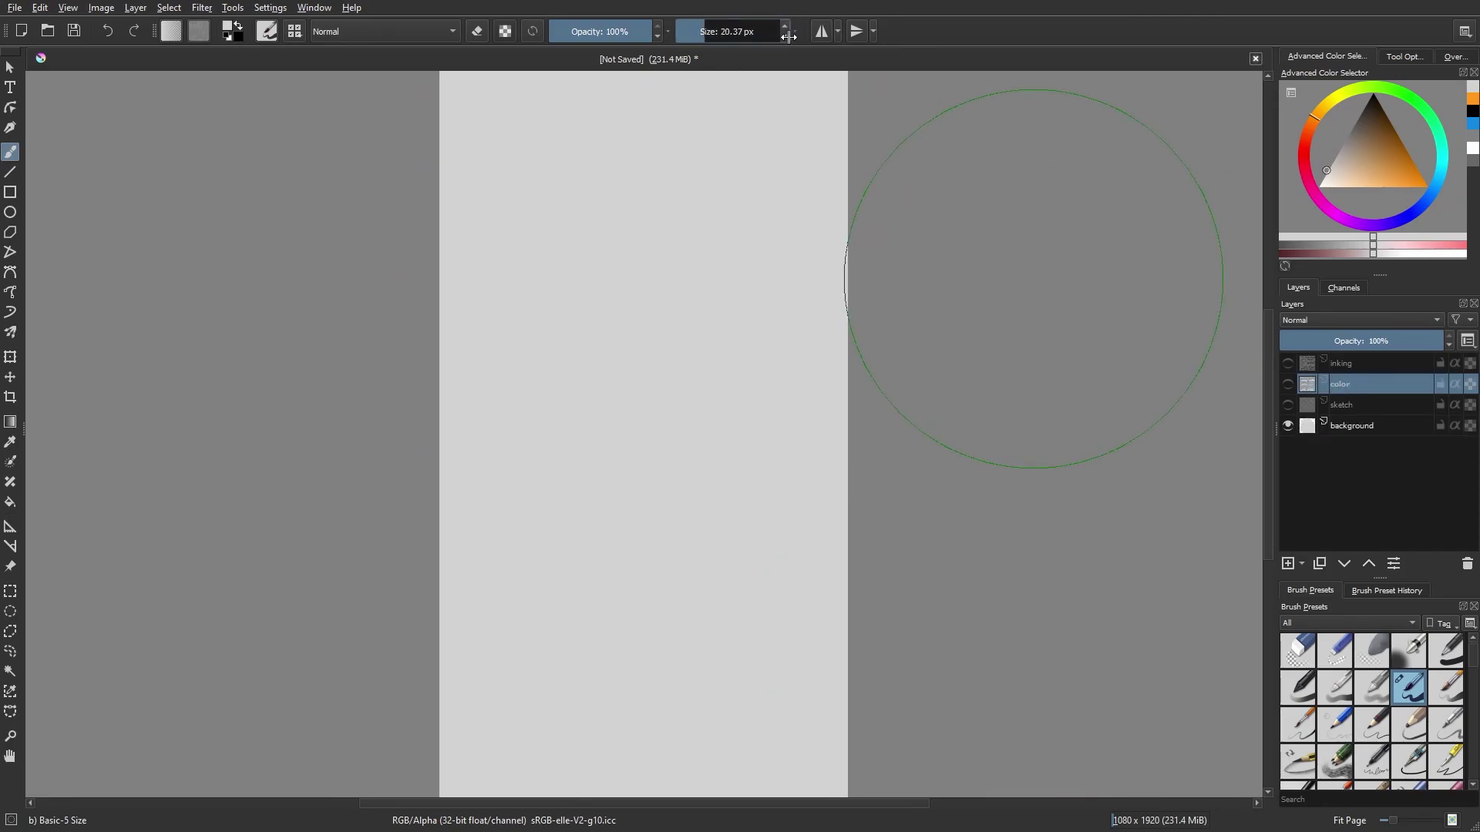
pyautogui.click(1288, 363)
pyautogui.click(1288, 384)
# Step: Choose white and touch up the middle-right head's right eye and the upper edge of the top-left head's muzzle
pyautogui.rightClick(918, 456)
pyautogui.click(883, 479)
pyautogui.moveTo(783, 404); pyautogui.dragTo(810, 409)
pyautogui.moveTo(530, 209); pyautogui.dragTo(541, 213)
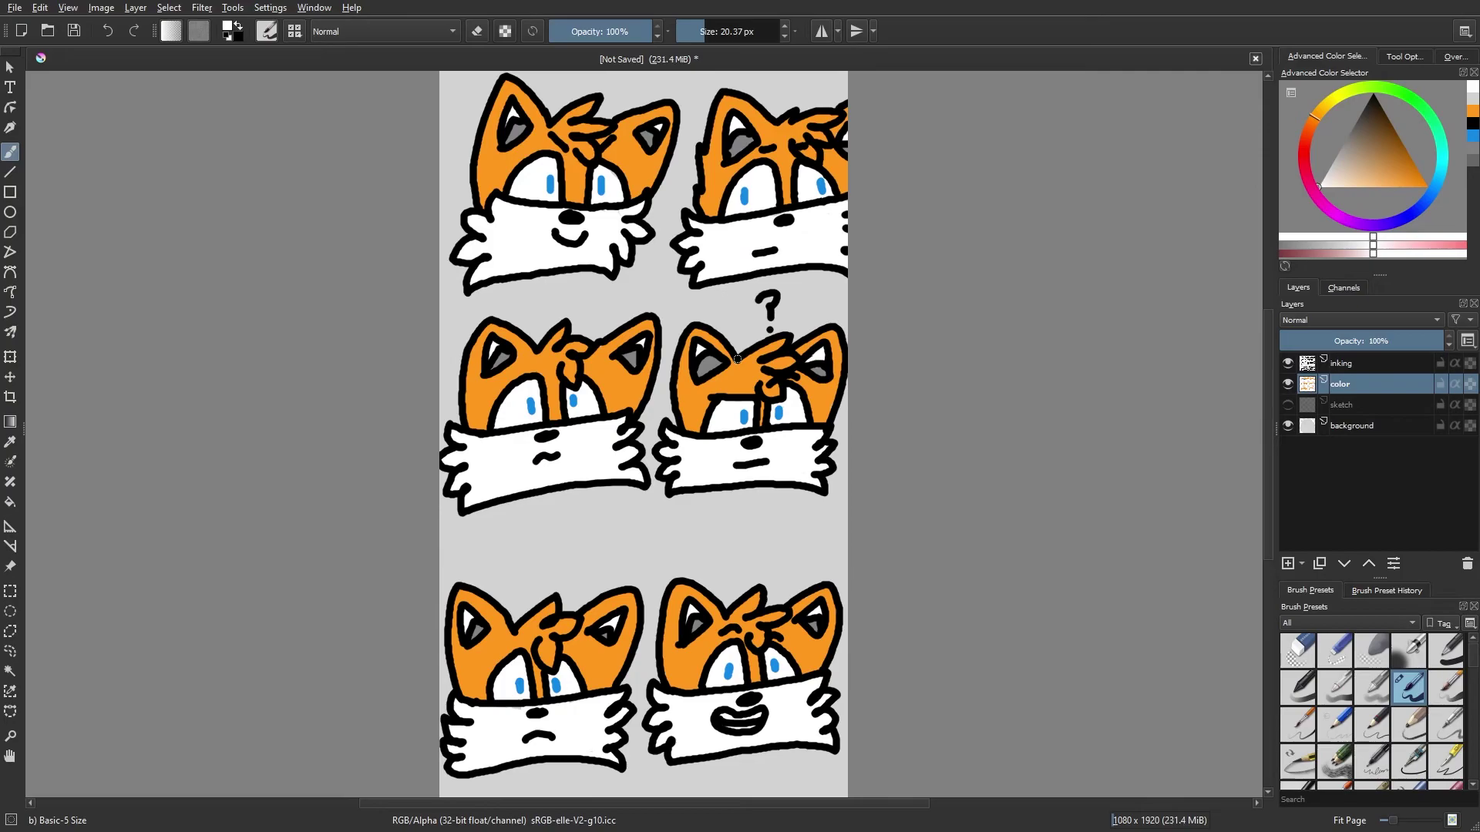
# Step: Choose orange as the paint color for touching up the fur on the color layer
pyautogui.rightClick(843, 556)
pyautogui.click(778, 515)
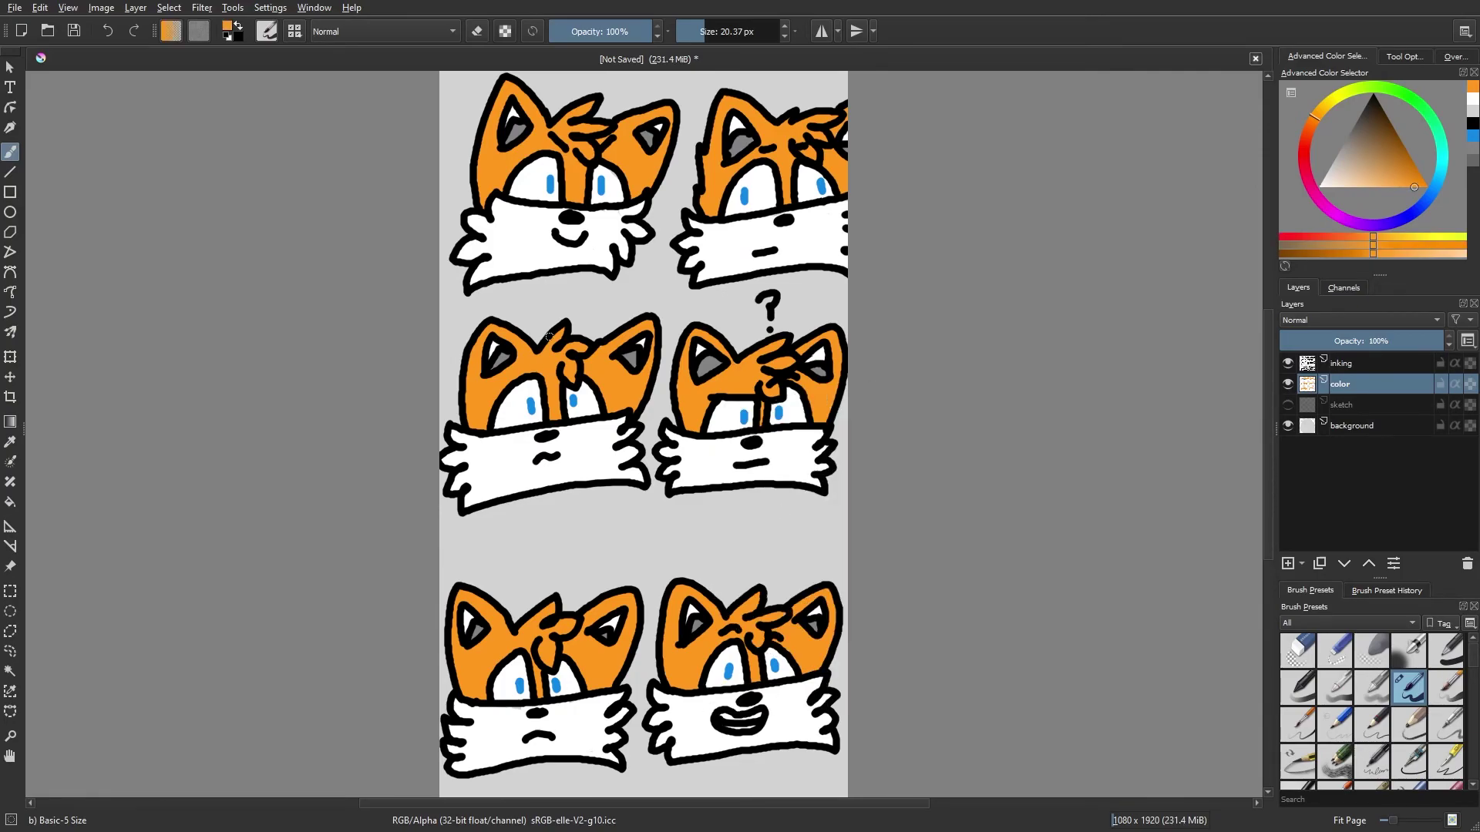